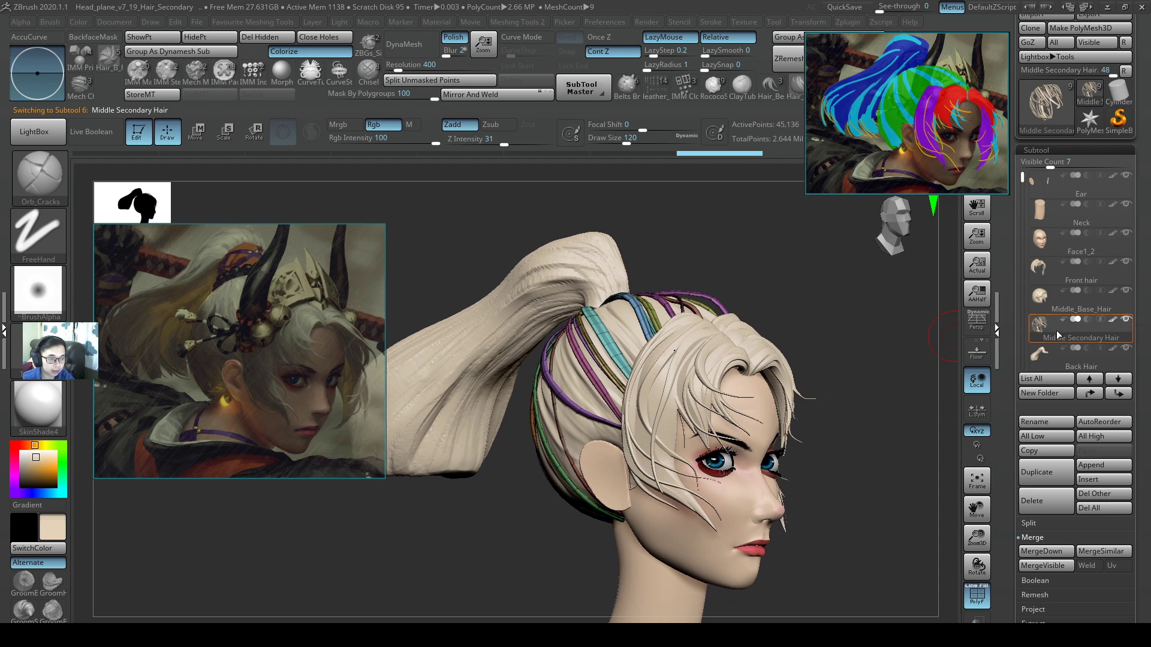
Inspect the hair pieces by selecting the Back Hair and Front hair subtools and toggling their polygroup wireframe.
drag(834, 436, 833, 456)
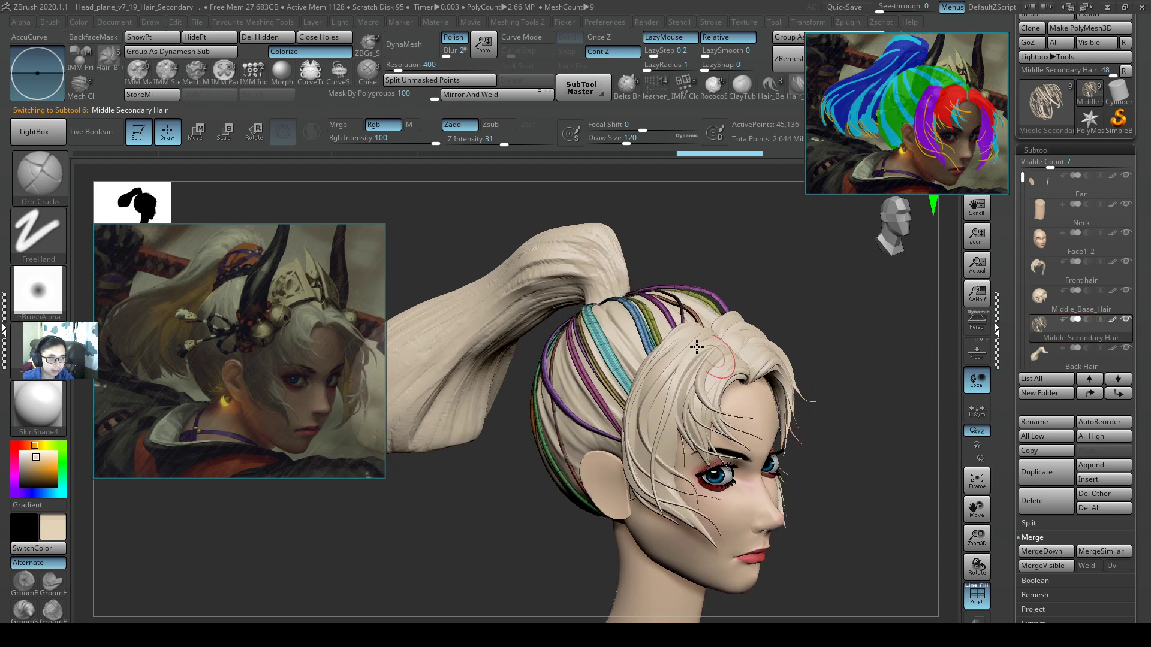
click(1047, 358)
mouse_move(868, 420)
mouse_down()
mouse_move(879, 417)
mouse_move(851, 413)
mouse_up()
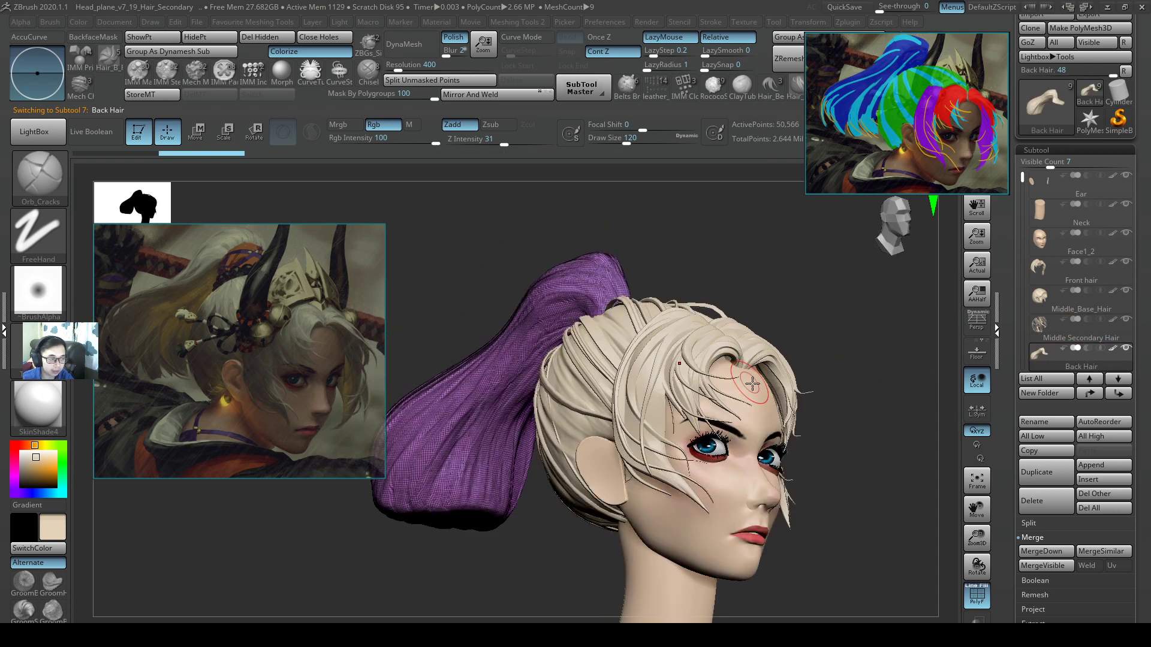
alt+drag(839, 473, 734, 356)
key(shift+f)
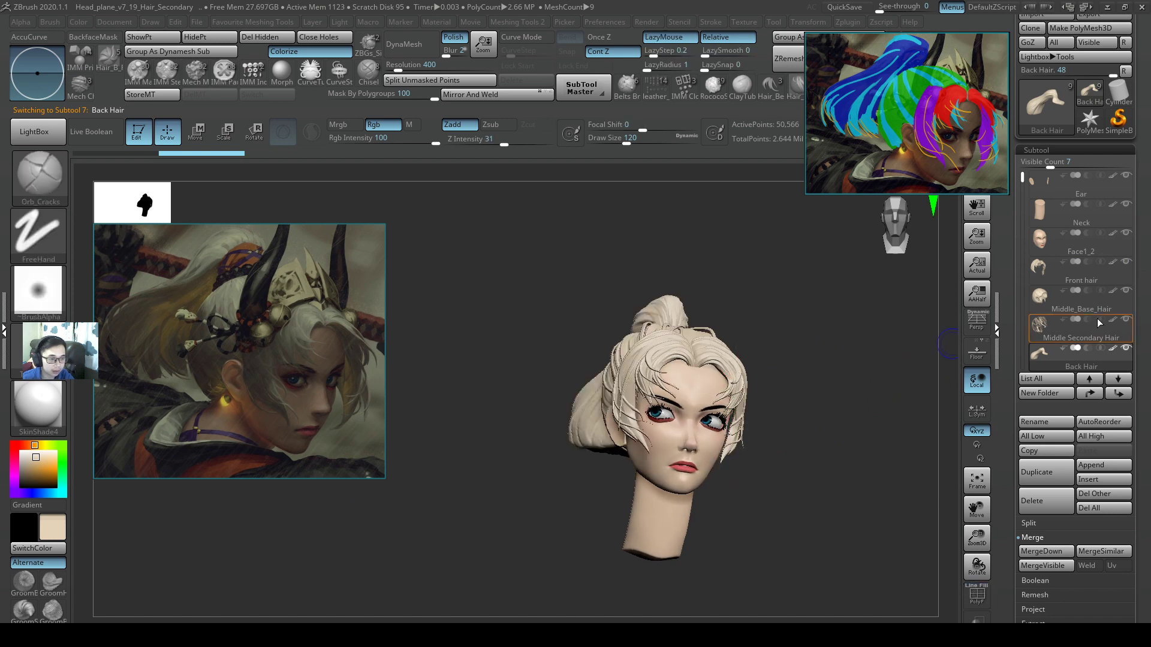
drag(851, 379, 925, 373)
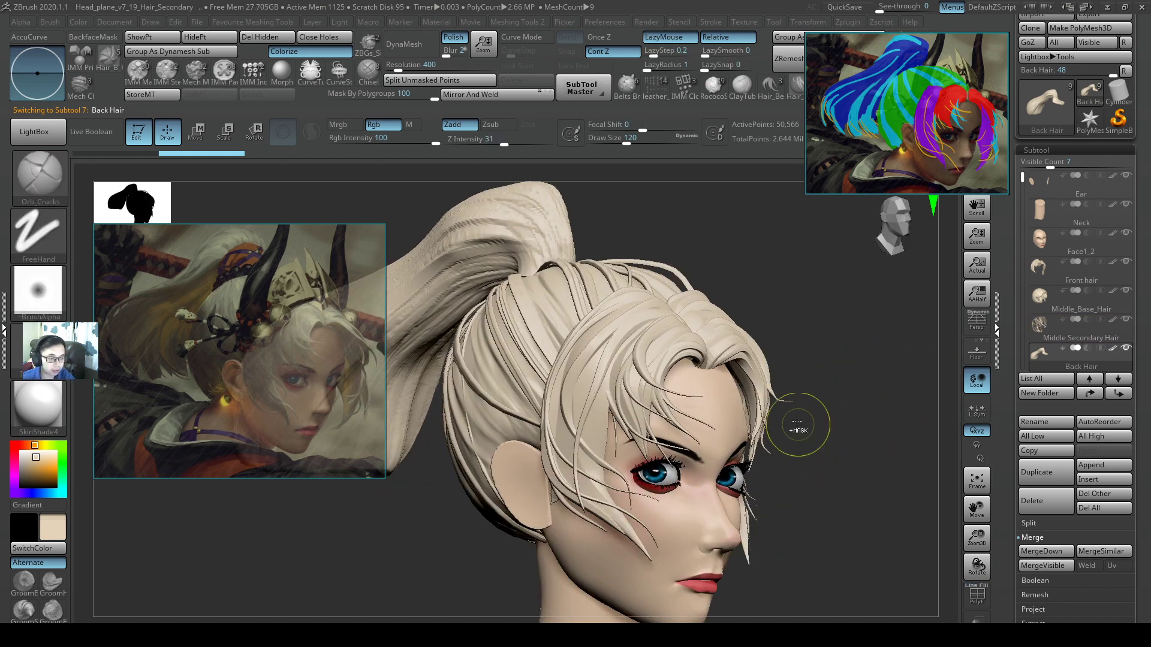
drag(797, 422, 812, 398)
click(1070, 279)
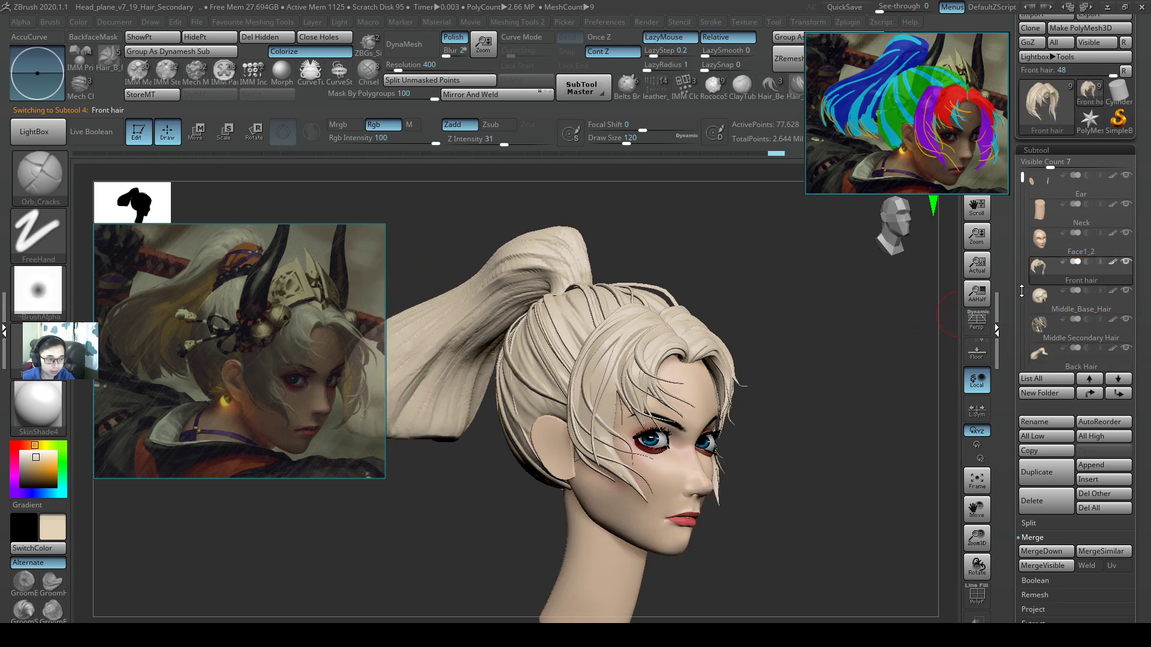
key(shift+f)
mouse_move(738, 318)
mouse_down()
mouse_move(647, 350)
mouse_move(734, 321)
mouse_move(771, 327)
mouse_move(706, 325)
mouse_up()
Switch to the SnakeHook brush at draw size 492 and set Mask By Polygroups to 0.
key(4)
key(s)
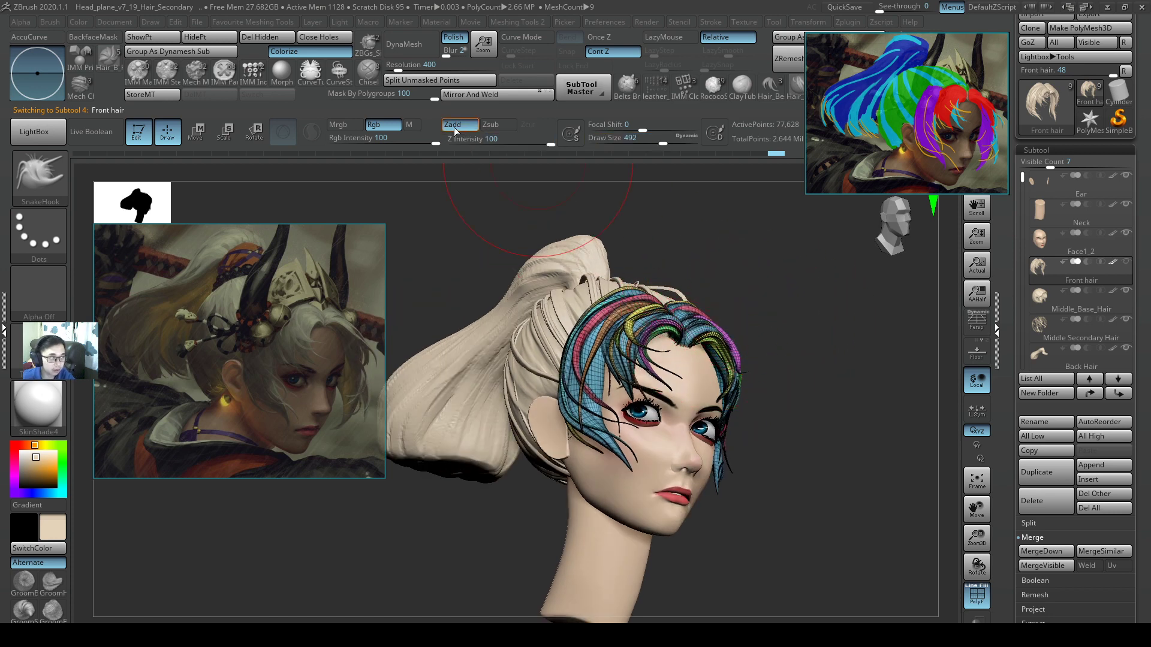
key(shift+f)
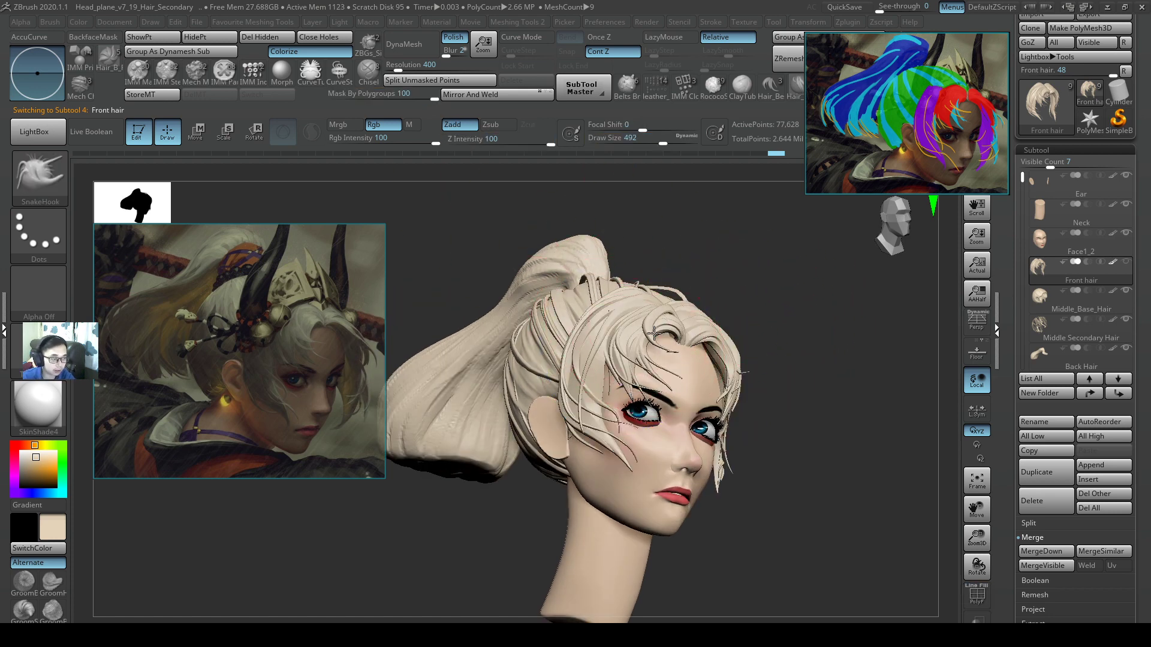
mouse_move(661, 333)
ctrl+right_down()
mouse_move(661, 355)
mouse_move(604, 380)
ctrl+right_up()
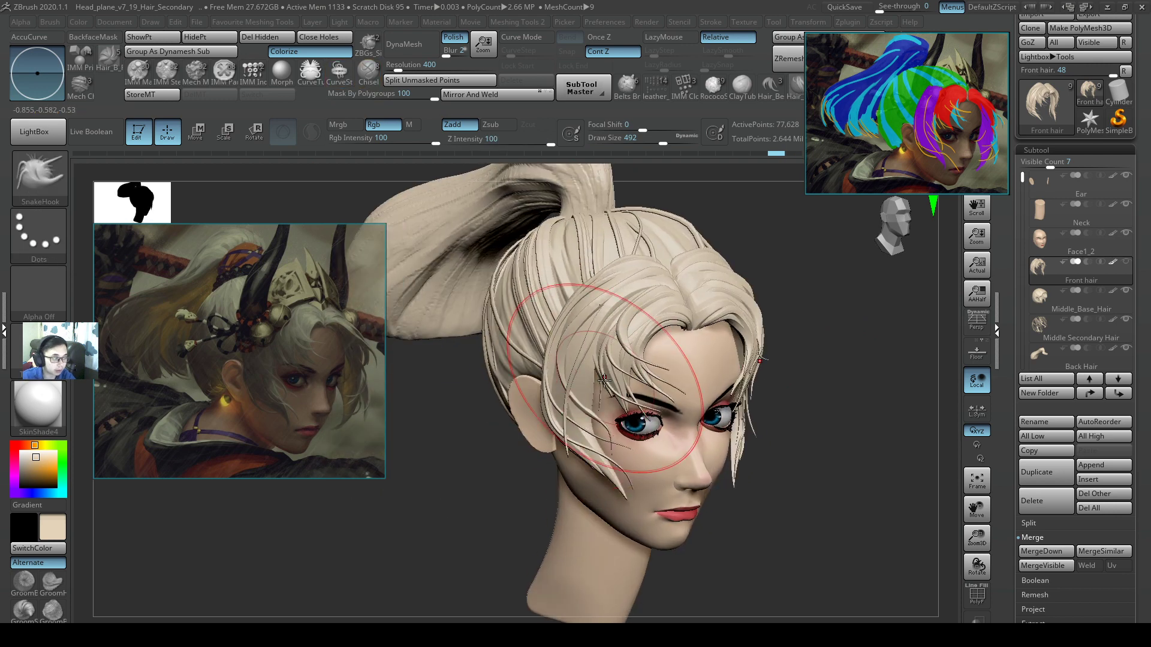
ctrl+click(581, 365)
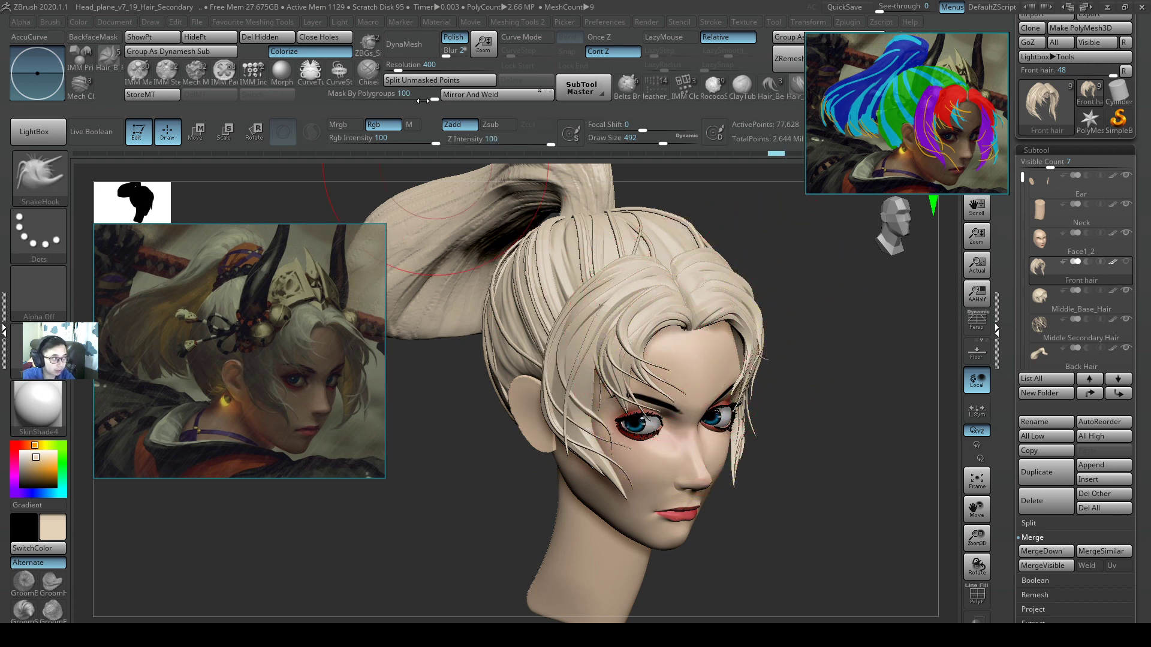
drag(422, 100, 331, 101)
Reshape the front hair around the forehead with SnakeHook strokes and set the draw size to 386.
right_drag(693, 283, 743, 300)
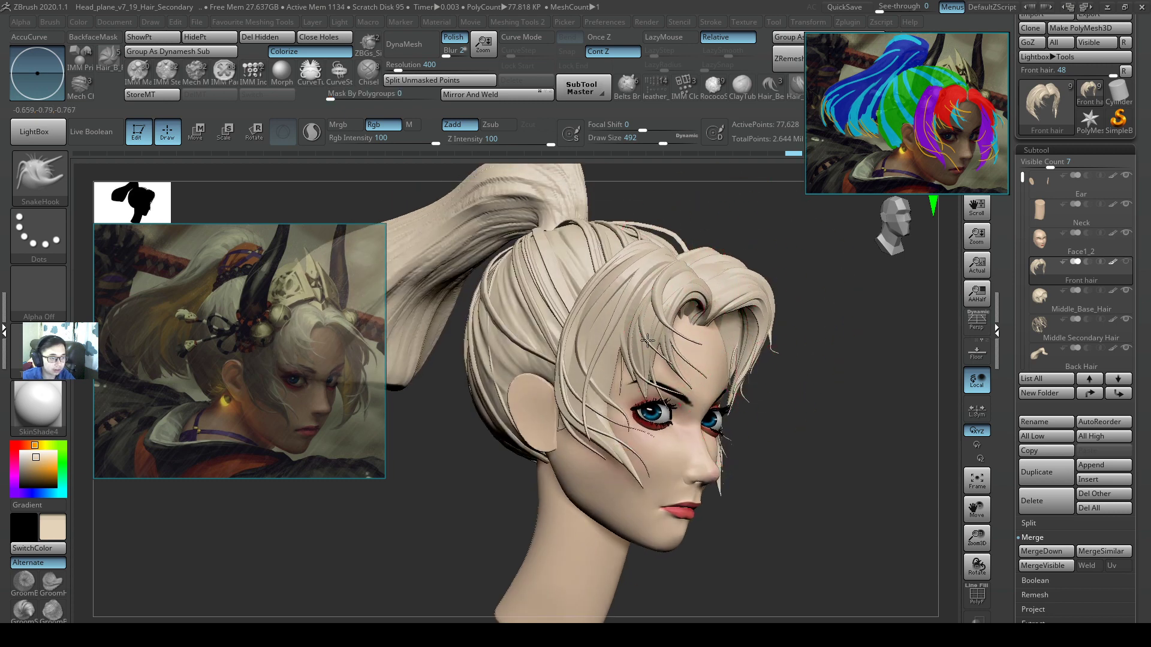
right_drag(647, 341, 781, 295)
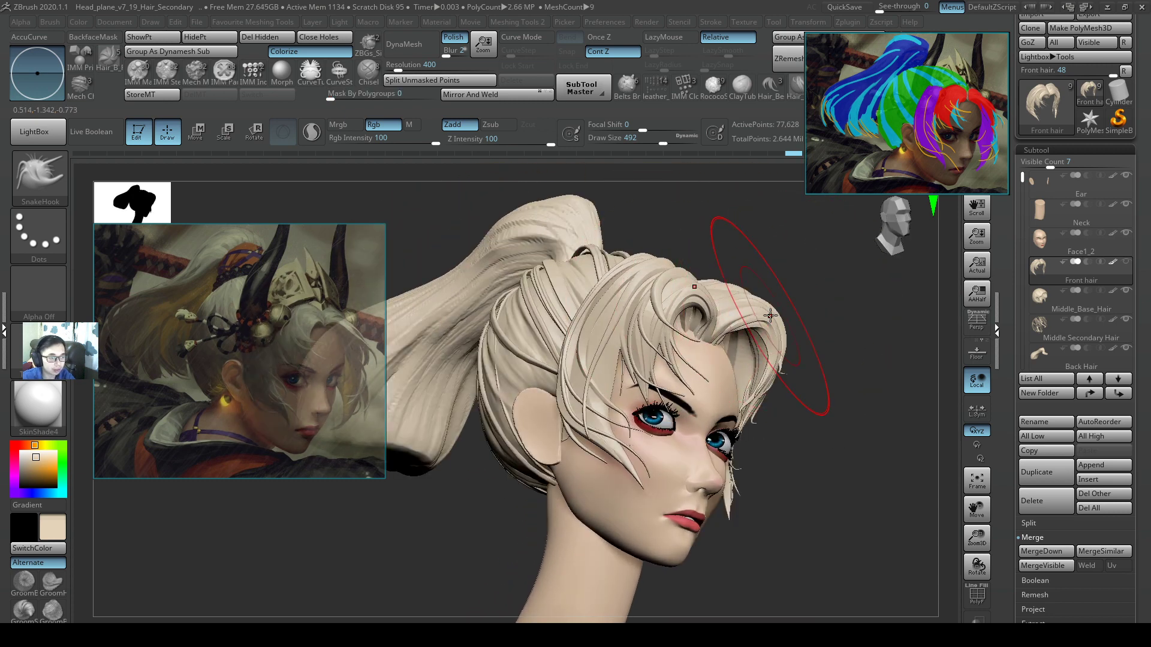
mouse_move(747, 333)
right_down()
mouse_move(719, 335)
mouse_move(815, 327)
mouse_move(779, 323)
right_up()
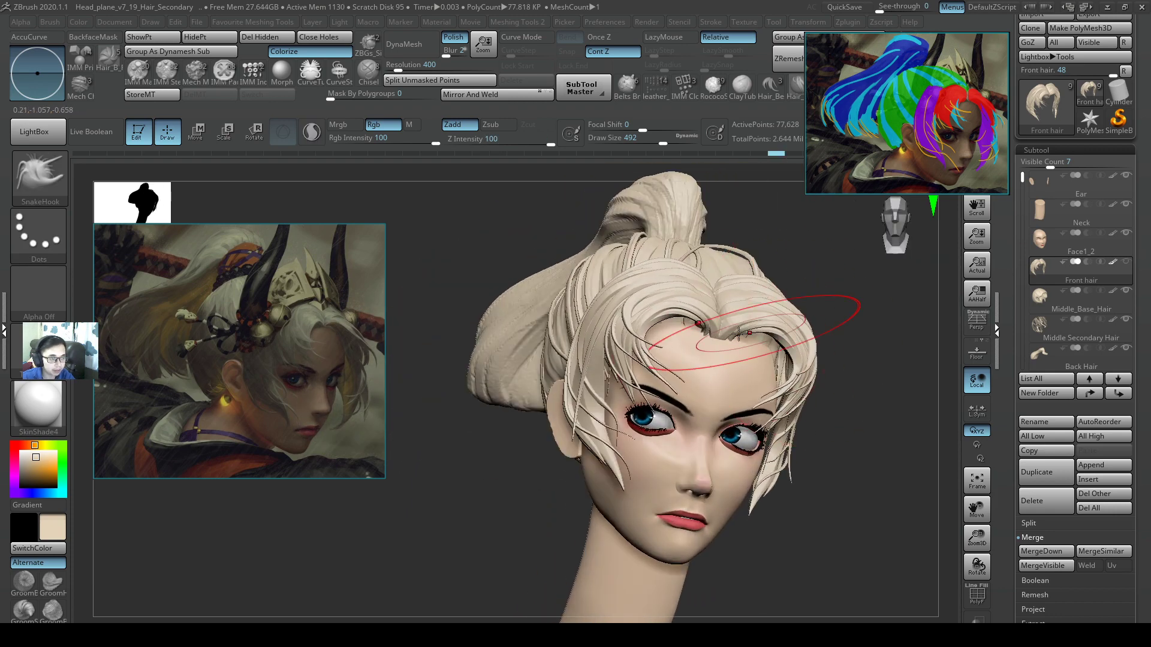
right_drag(597, 337, 618, 348)
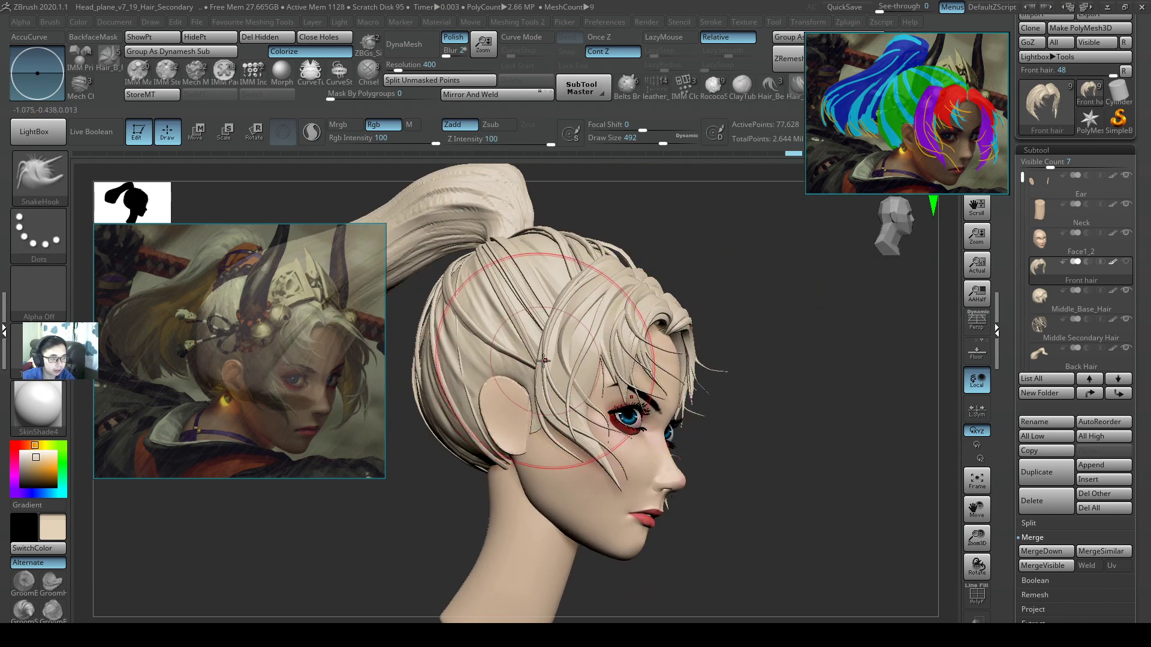
text(s386)
key(Return)
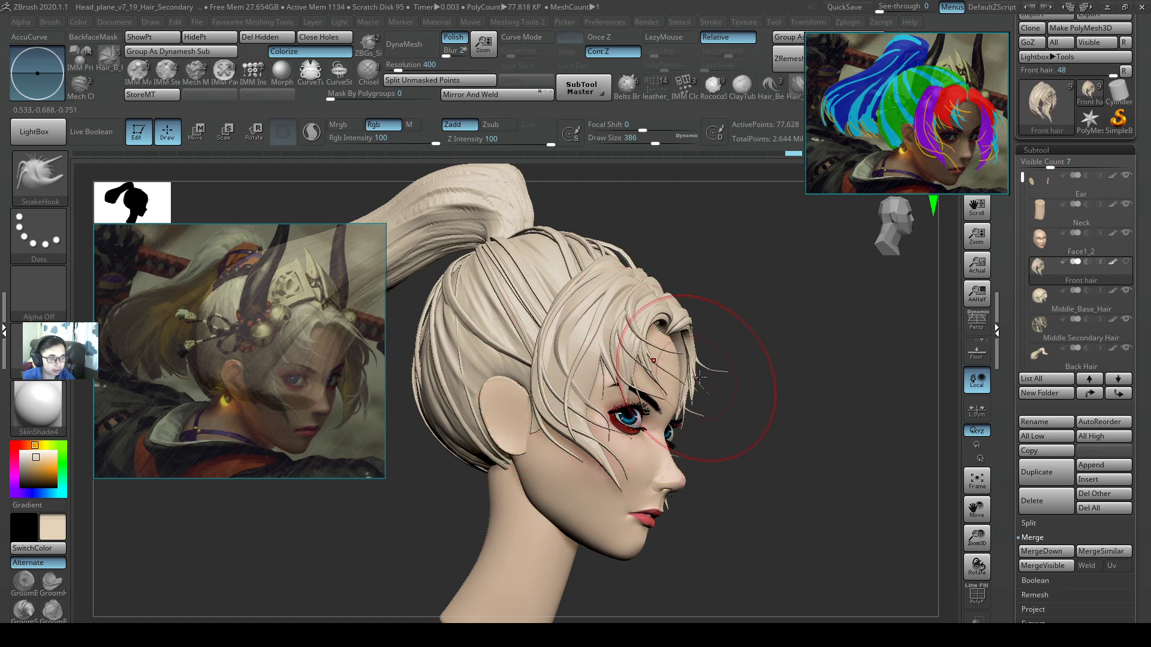
Examine the Middle_Base_Hair and Middle Secondary Hair subtools from several angles, toggling the front hair's visibility and the polygroup wireframe.
click(1047, 303)
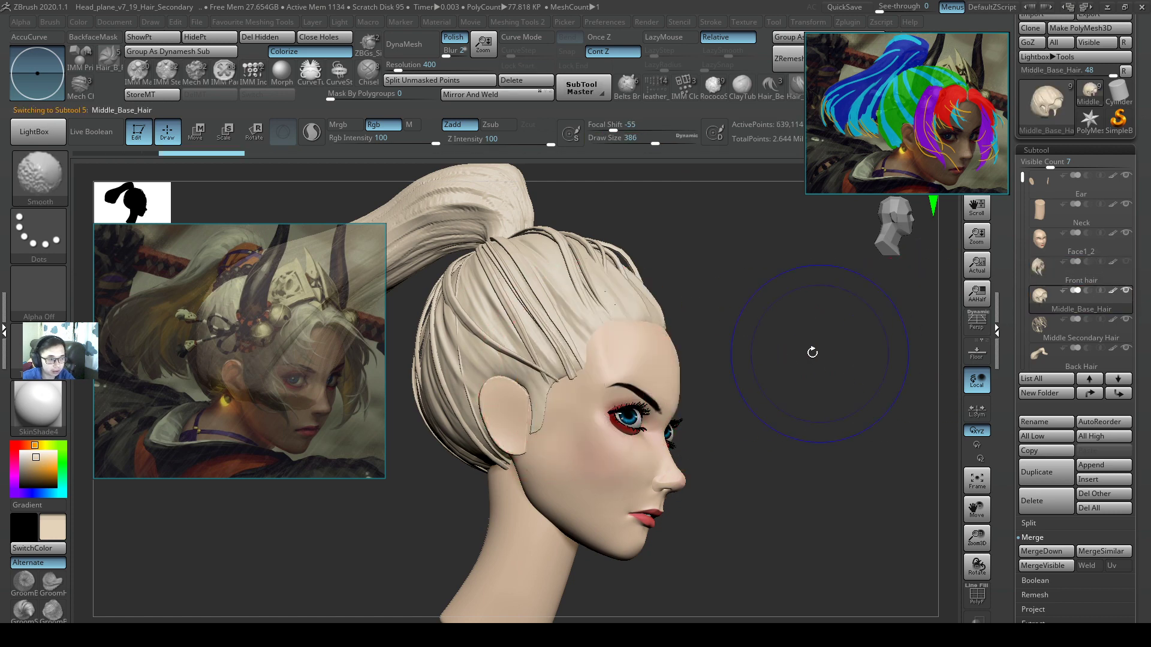
click(1123, 263)
right_drag(771, 411, 771, 383)
key(shift+f)
key(f)
click(1050, 330)
key(shift+f)
ctrl+right_drag(683, 352, 778, 326)
alt+right_drag(620, 297, 620, 414)
ctrl+right_drag(836, 347, 893, 381)
right_drag(893, 381, 922, 326)
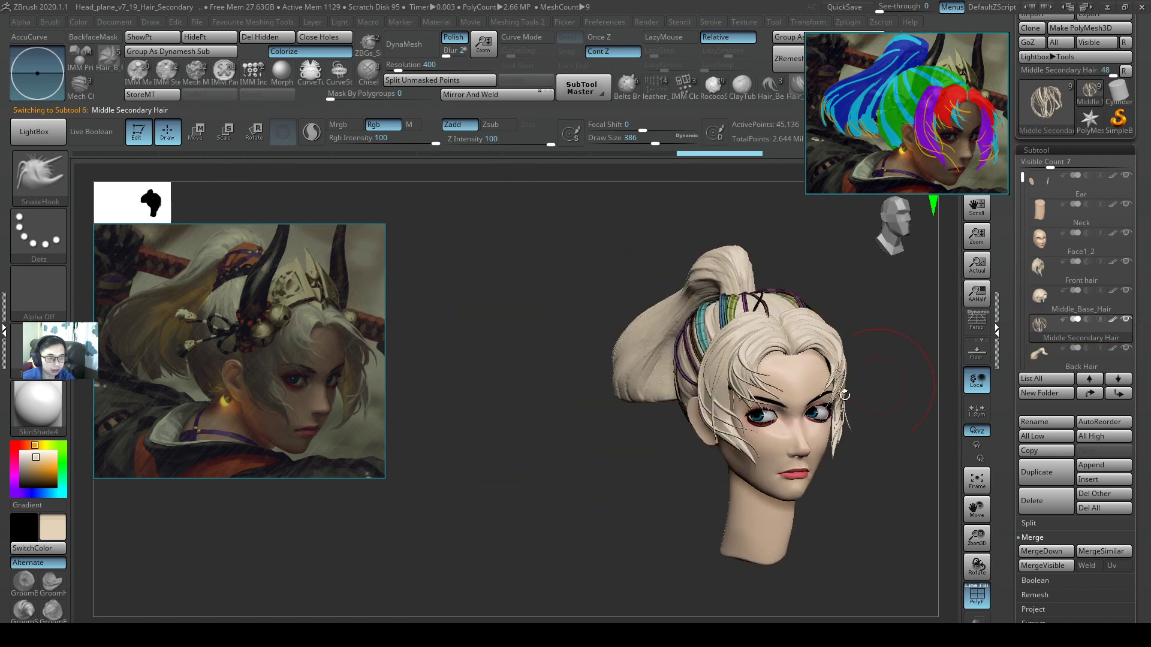
alt+right_drag(824, 395, 804, 426)
right_drag(891, 382, 749, 445)
Make the Front hair the active subtool, hide the wireframe and choose the SnakeHook brush.
alt+click(762, 415)
key(shift+f)
key(b)
key(s)
key(h)
ctrl+right_drag(822, 367, 731, 435)
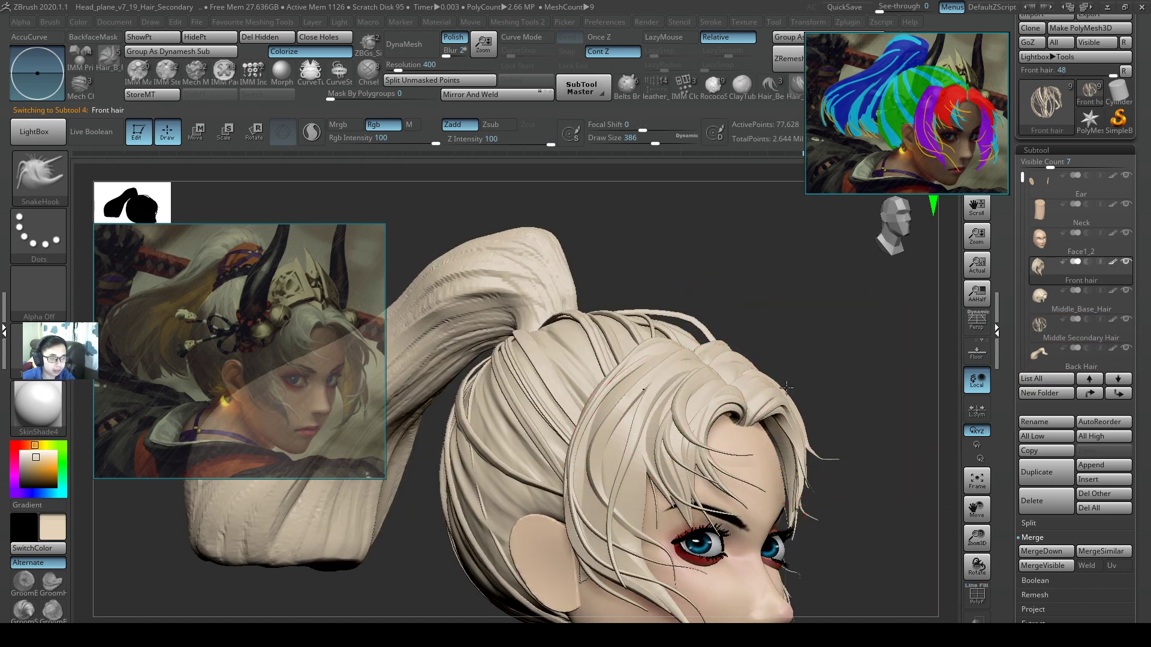
Remesh the Front hair with DynaMesh at resolution 400 and display its polygroup wireframe.
right_drag(786, 388, 720, 346)
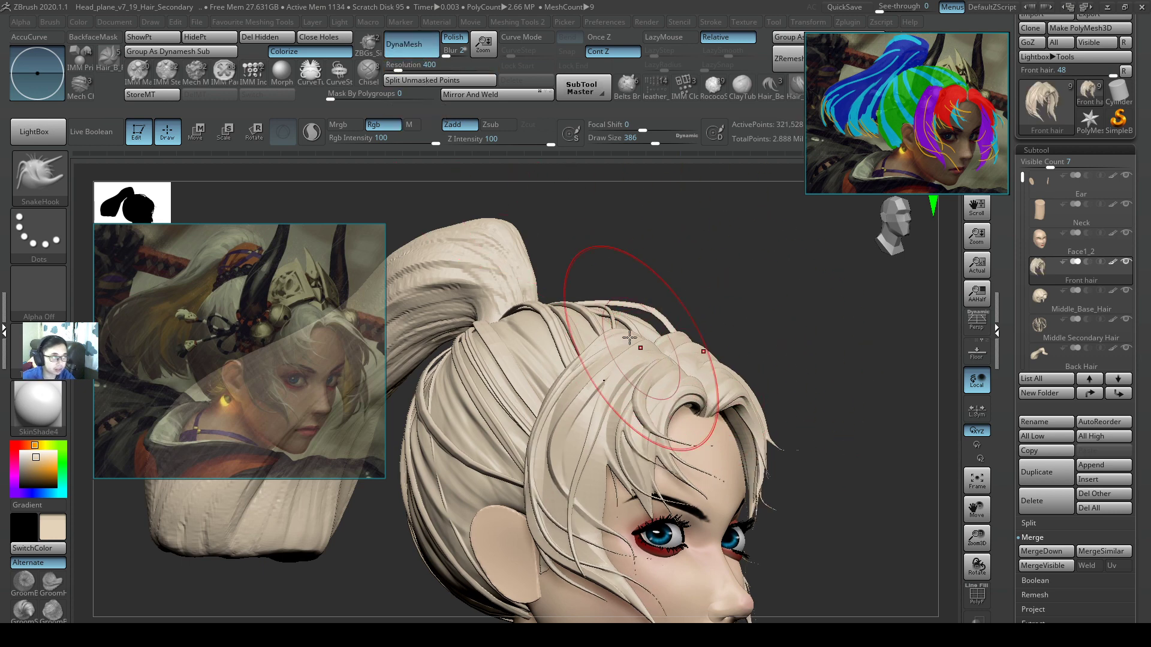
key(shift+f)
alt+right_drag(721, 393, 639, 331)
key(shift+f)
key(shift+f)
Reduce the brush size, try a SnakeHook stroke on the remeshed front hair and undo it.
key(s)
drag(639, 332, 627, 333)
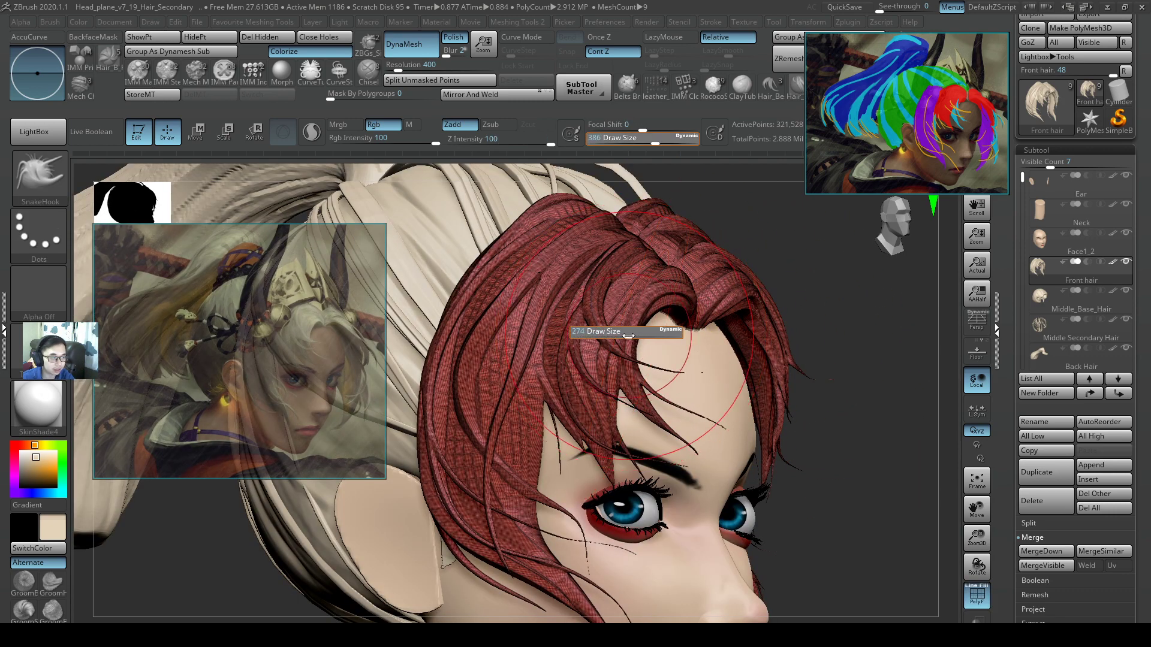
right_drag(647, 337, 612, 342)
key(shift+f)
mouse_move(605, 347)
mouse_down()
mouse_move(695, 317)
mouse_move(614, 340)
mouse_move(660, 329)
mouse_up()
key(ctrl+z)
Try another Mask By Polygroups setting on the remeshed front hair and return it to 0.
key(s)
click(436, 95)
key(ctrl+z)
drag(433, 96, 323, 114)
ctrl+right_drag(714, 414, 809, 324)
ctrl+right_drag(880, 316, 887, 360)
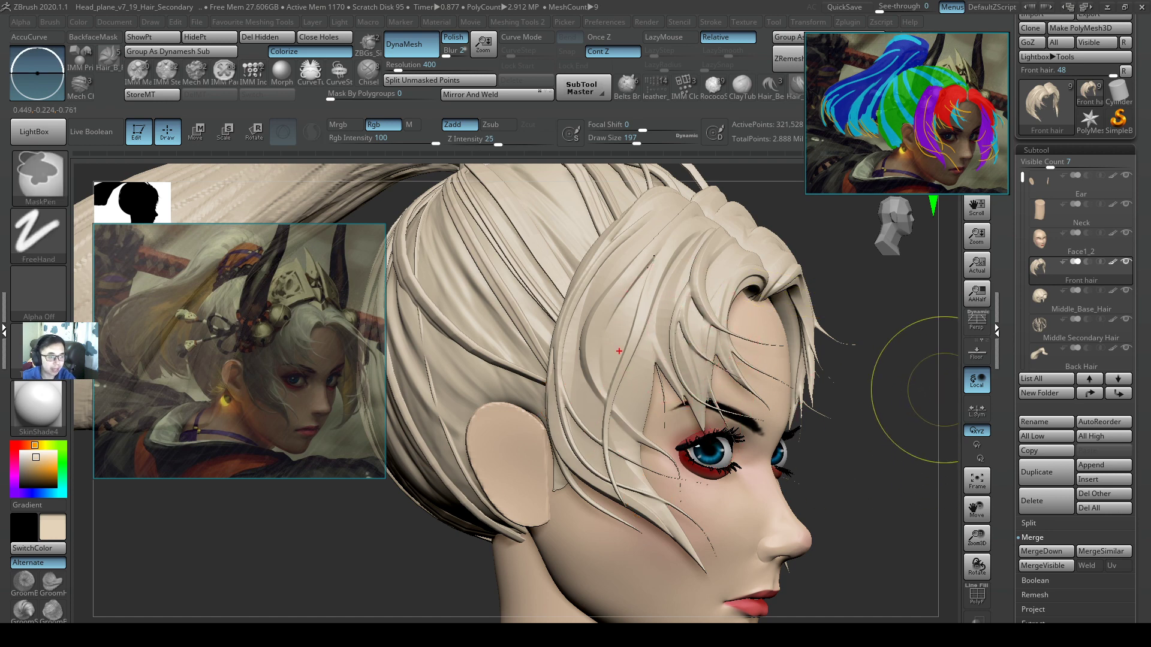
Reselect the SnakeHook brush for the Front hair and undo its DynaMesh remeshing.
key(b)
key(s)
key(h)
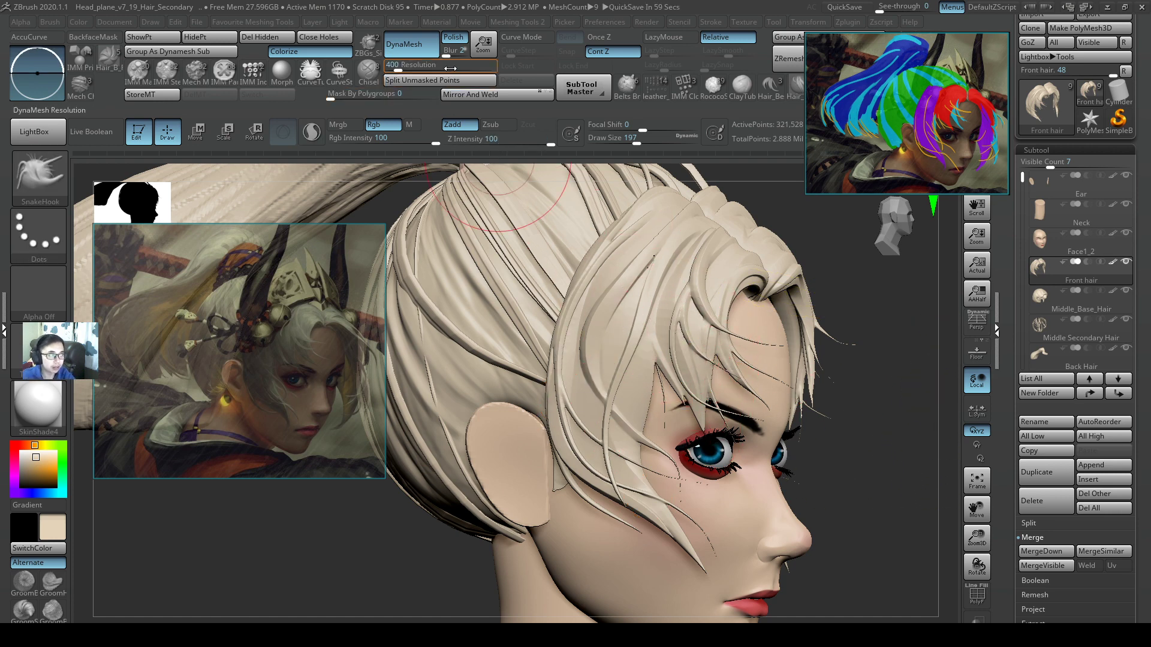
mouse_move(944, 389)
mouse_down()
mouse_move(689, 401)
mouse_move(697, 390)
mouse_up()
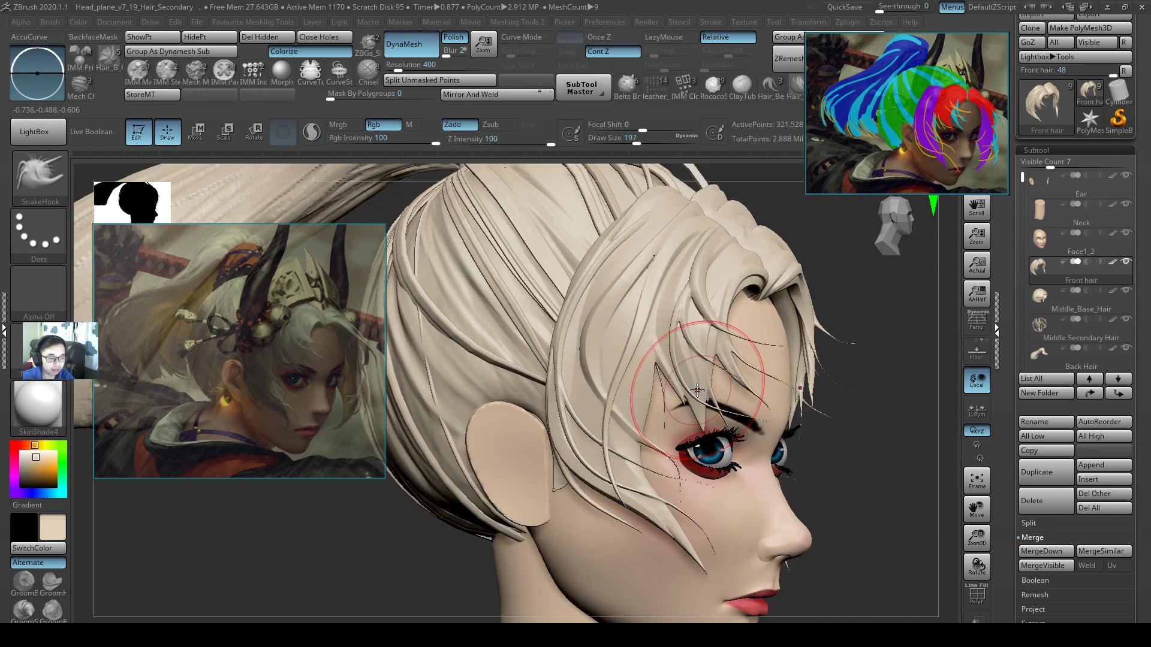
click(1064, 277)
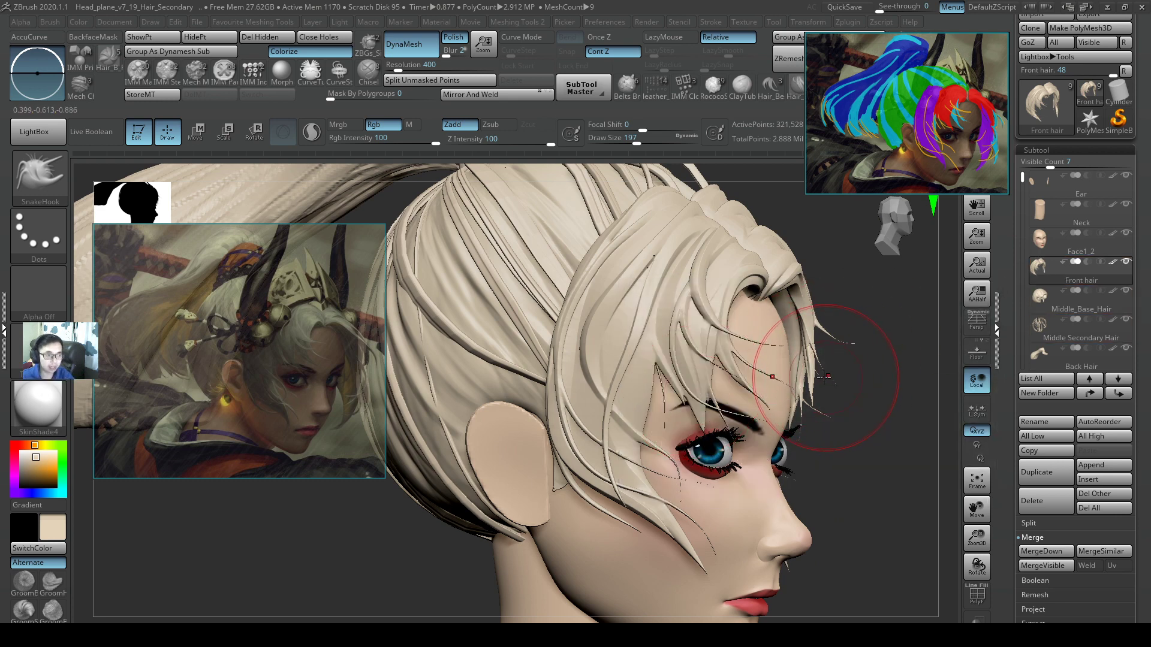
ctrl+right_drag(787, 381, 729, 416)
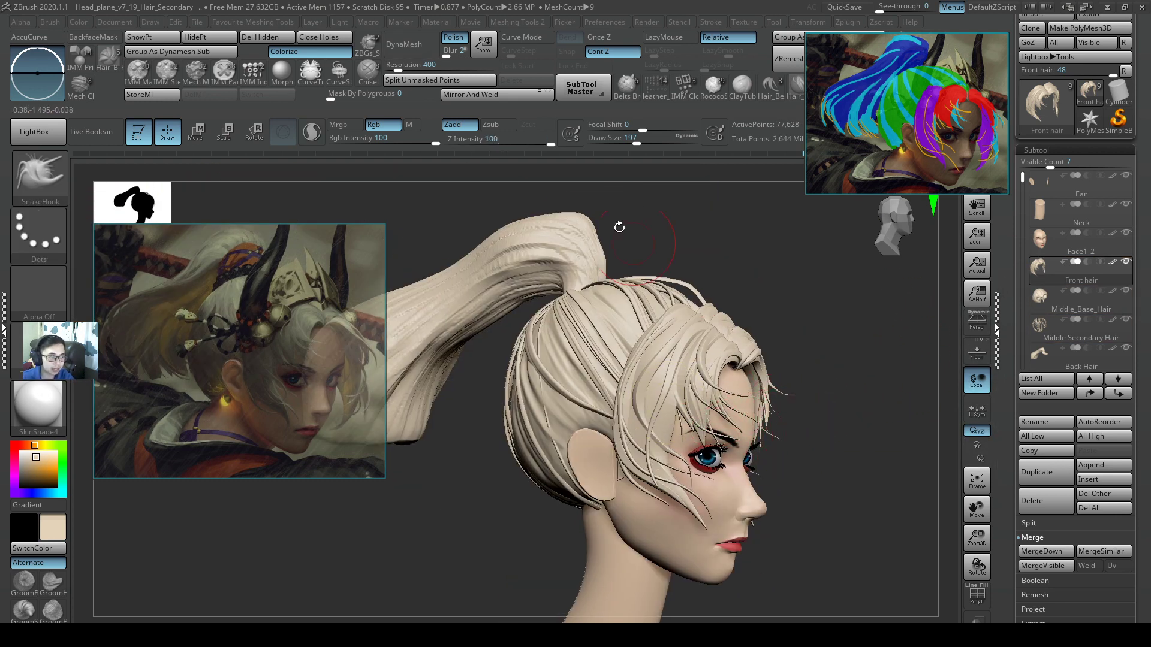
Choose the first Hair_Best curve brush with the Thick_single strand and reduce the draw size to 68.
key(space)
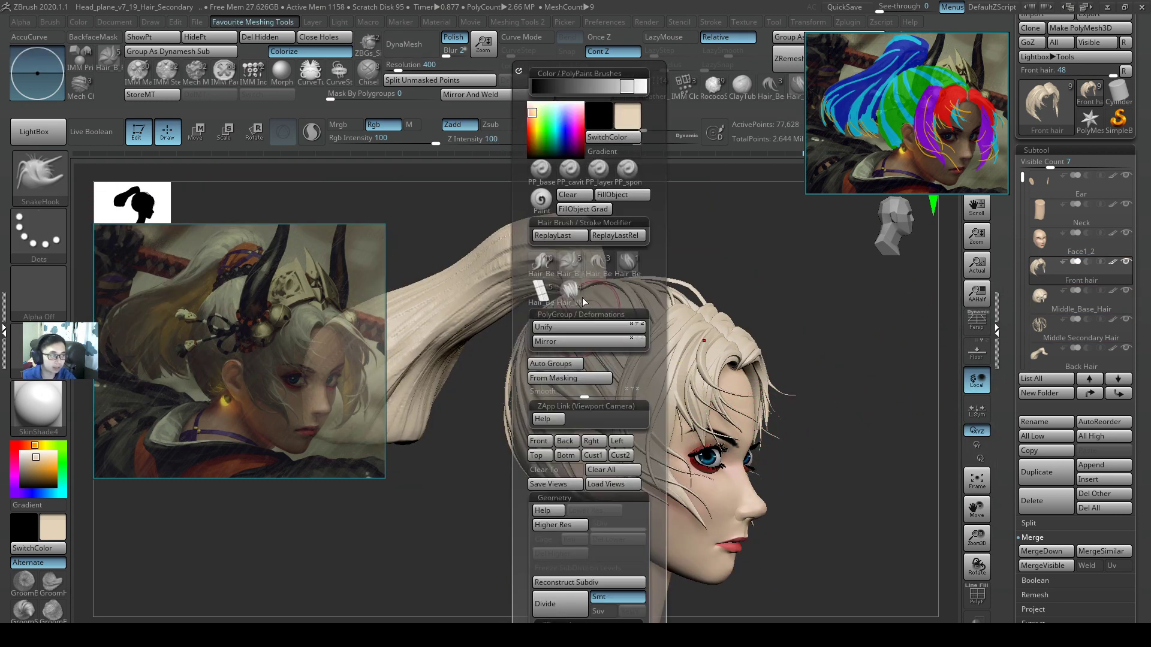
click(540, 270)
click(96, 174)
key(s)
drag(637, 340, 617, 338)
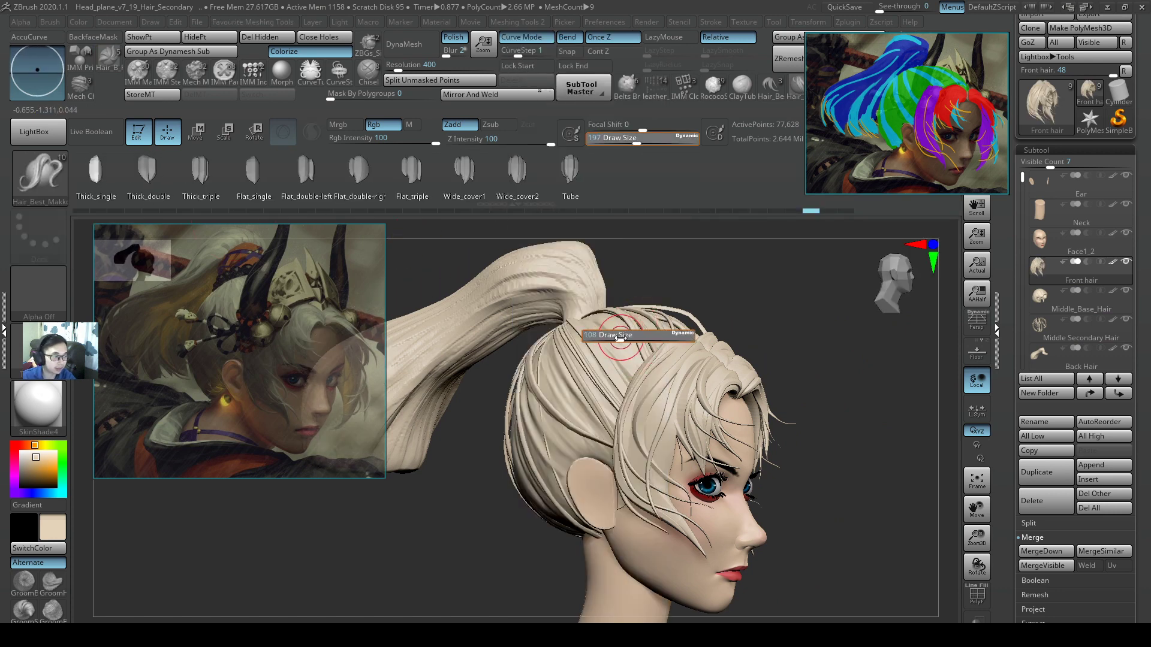
Select the Back Hair subtool and draw one hair strand along the ponytail, from its base past its end.
mouse_move(576, 283)
alt+right_down()
mouse_move(676, 334)
mouse_move(839, 314)
alt+right_up()
alt+click(634, 327)
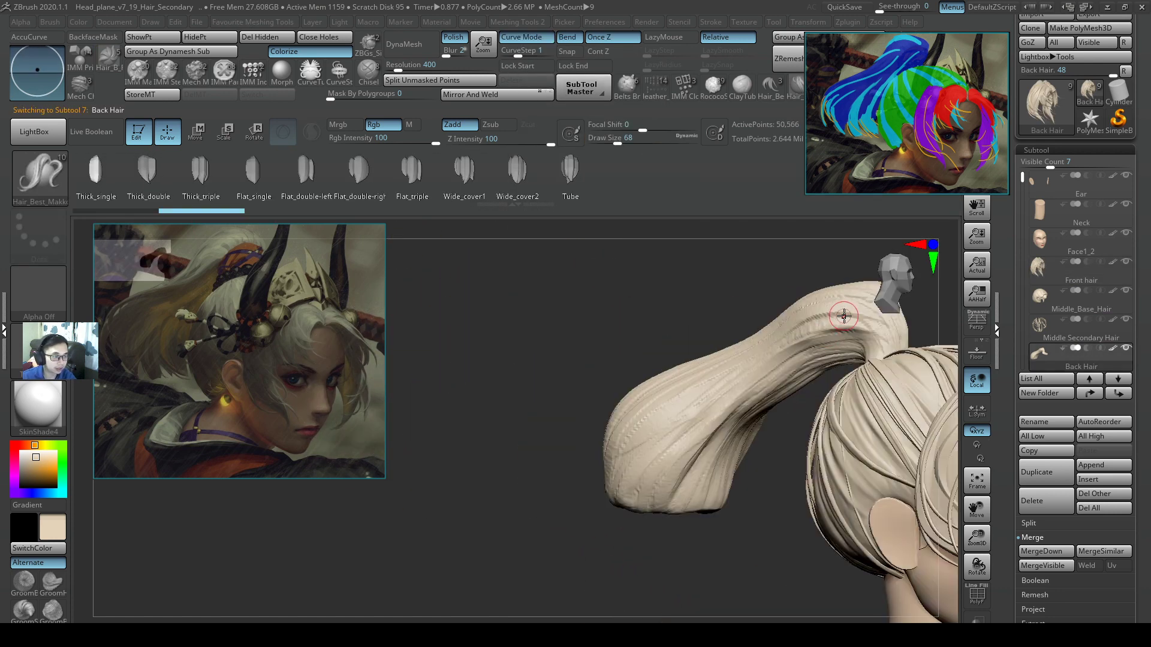
drag(846, 313, 493, 542)
right_drag(733, 435, 733, 388)
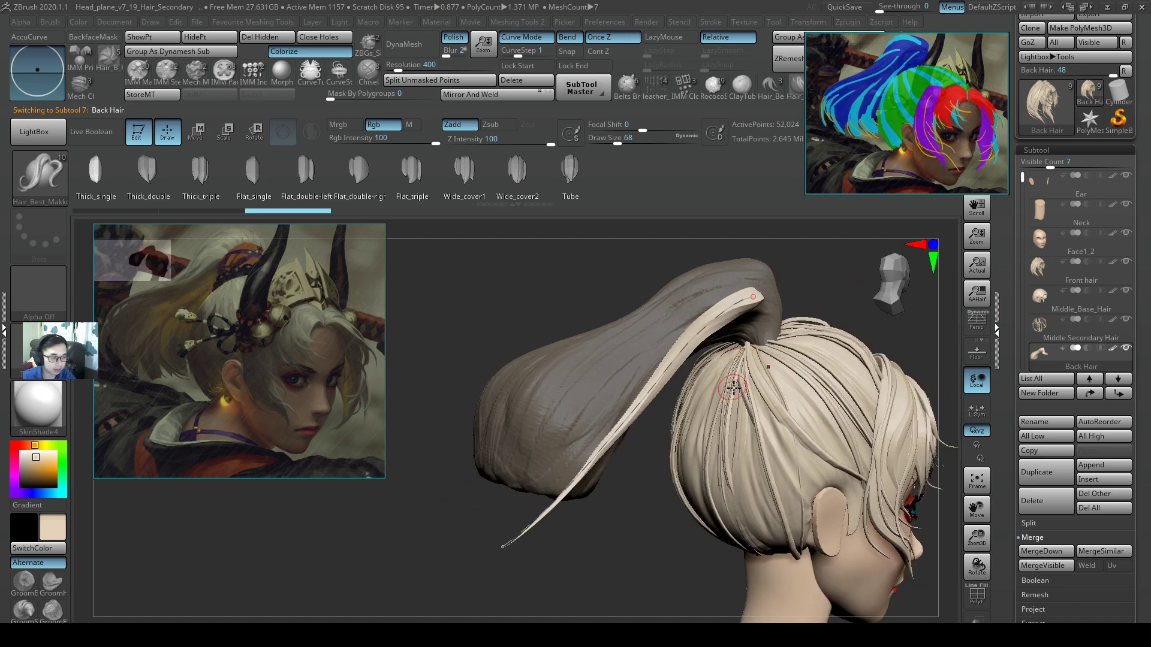
Split the unmasked strand off the Back Hair into its own subtool, select it and check its wireframe.
click(507, 79)
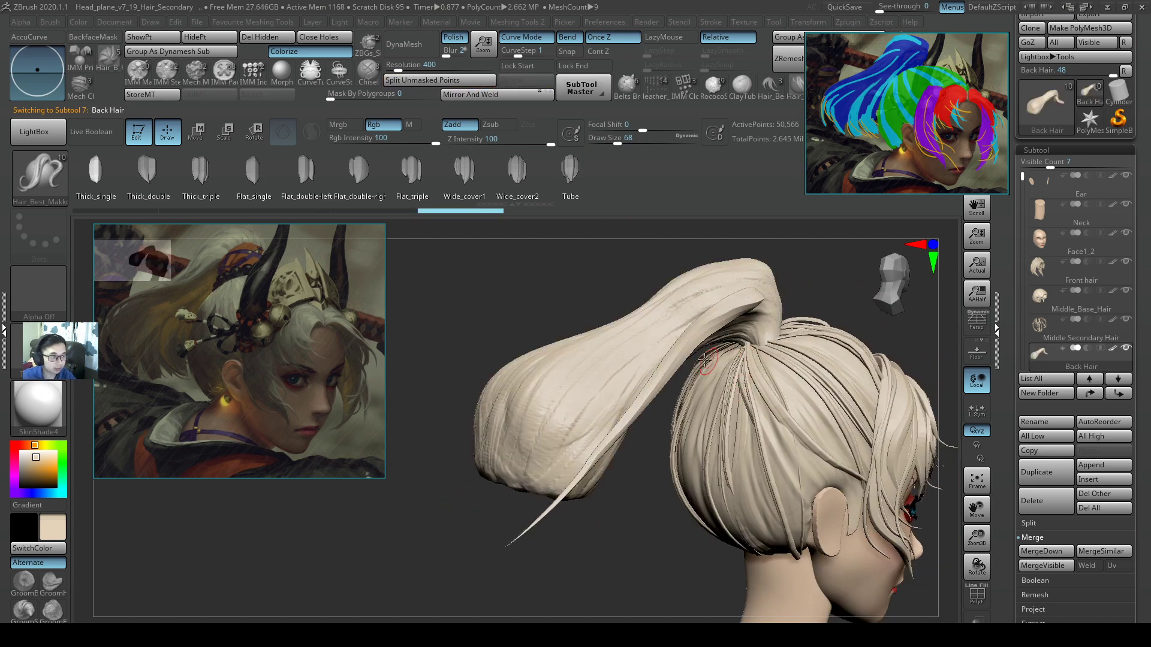
right_drag(714, 405, 663, 409)
key(shift+f)
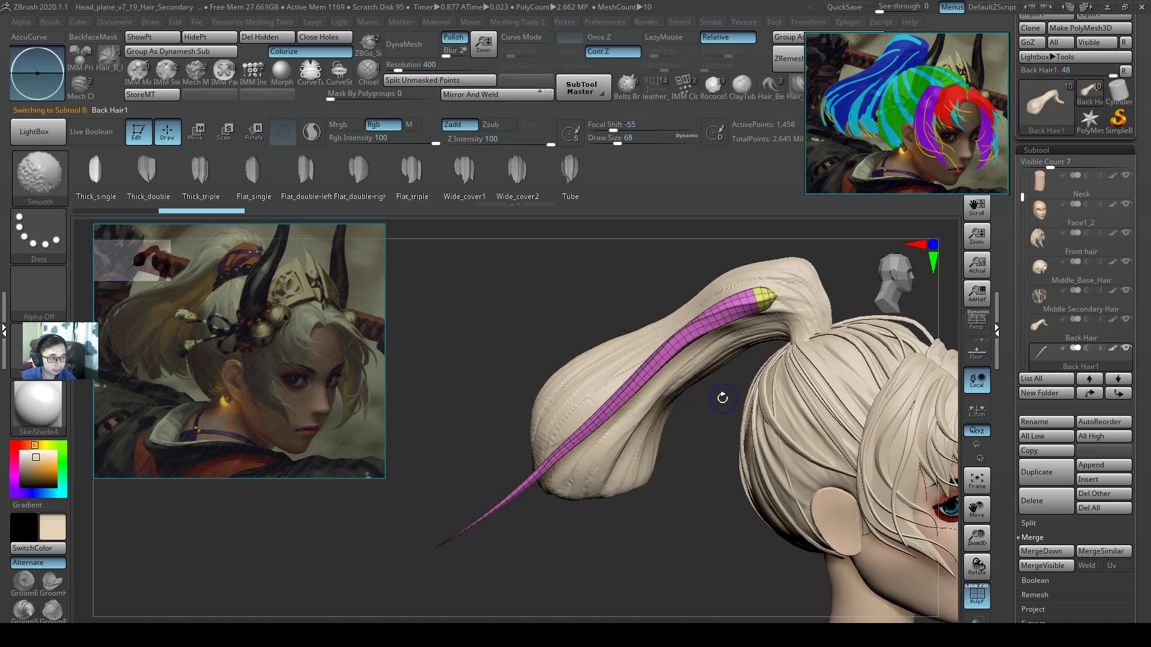
key(shift+f)
Switch to the SnakeHook brush for the new strand and set the draw size to 602.
right_drag(750, 422, 749, 384)
key(b)
key(s)
key(h)
key(s)
drag(754, 376, 808, 376)
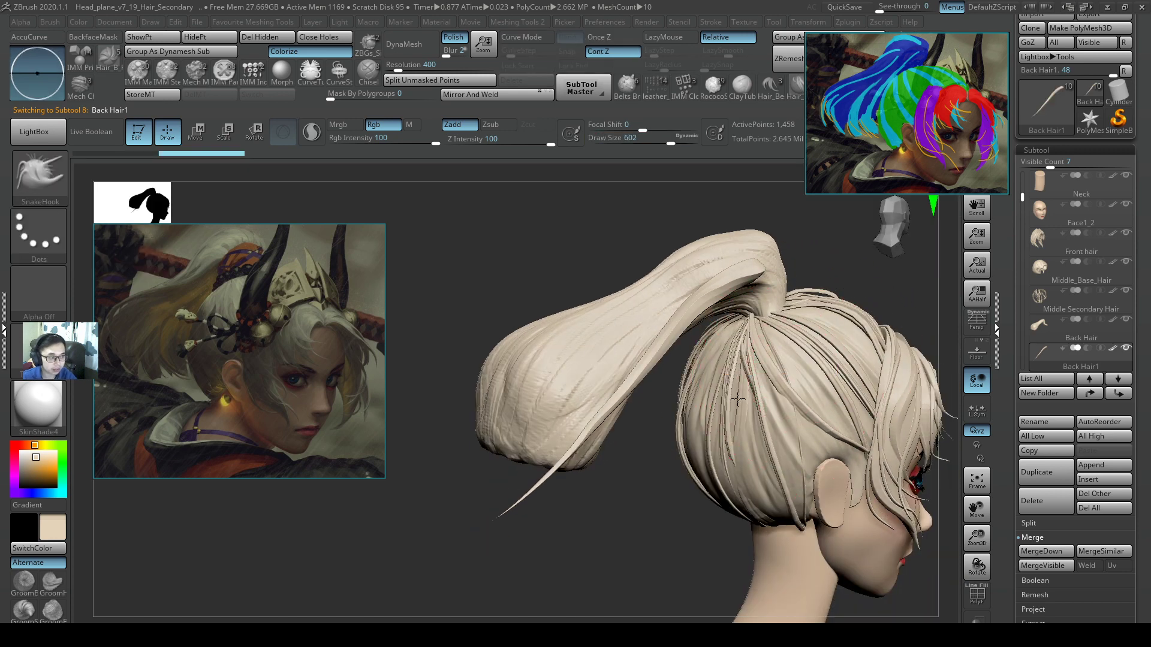
Bend the middle of the strand over the ponytail with SnakeHook at draw size 533, undoing a trial stroke.
right_drag(740, 398, 679, 374)
key(s)
drag(678, 376, 695, 376)
mouse_move(687, 361)
mouse_down()
mouse_move(729, 356)
mouse_move(612, 325)
mouse_up()
key(ctrl+z)
key(s)
right_drag(619, 380, 606, 433)
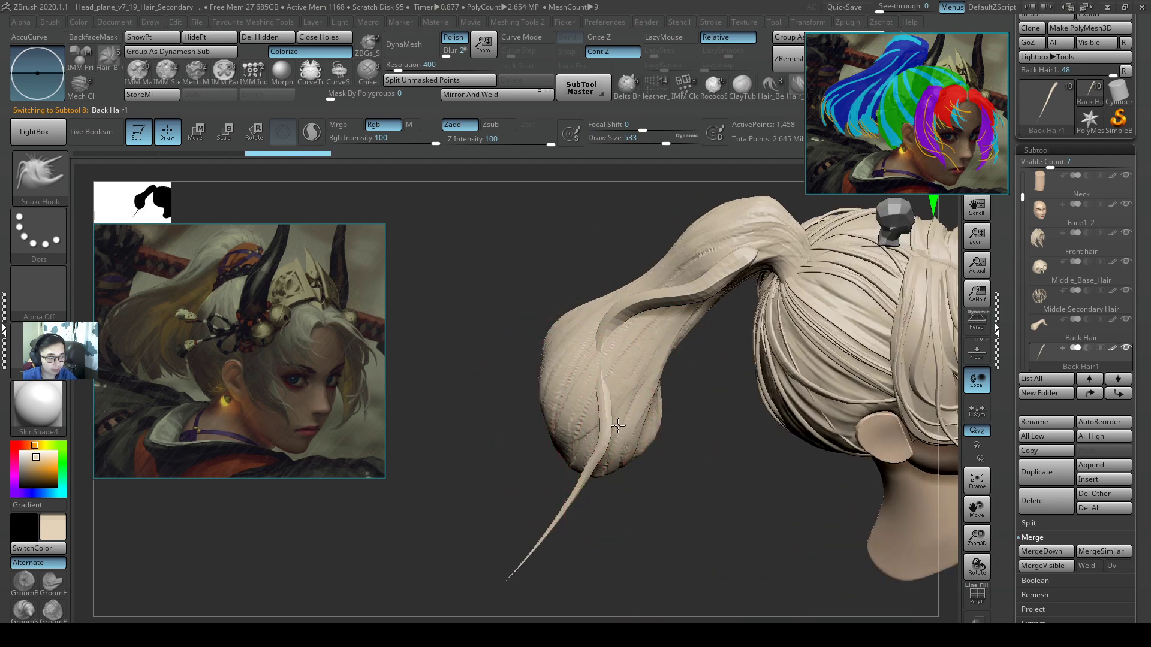
Curve the strand's lower half into an S-shape with SnakeHook, raising the draw size to 657.
mouse_move(618, 425)
mouse_down()
mouse_move(633, 427)
mouse_move(642, 493)
mouse_up()
right_drag(645, 408, 637, 335)
key(s)
drag(620, 364, 628, 364)
drag(617, 357, 594, 336)
Pull the strand's root end up over the top of the ponytail with SnakeHook.
mouse_move(713, 250)
mouse_down()
mouse_move(722, 263)
mouse_move(746, 259)
mouse_up()
right_drag(742, 245, 735, 287)
mouse_move(735, 283)
mouse_down()
mouse_move(778, 210)
mouse_move(737, 191)
mouse_up()
mouse_move(742, 251)
alt+right_down()
mouse_move(750, 386)
mouse_move(761, 237)
alt+right_up()
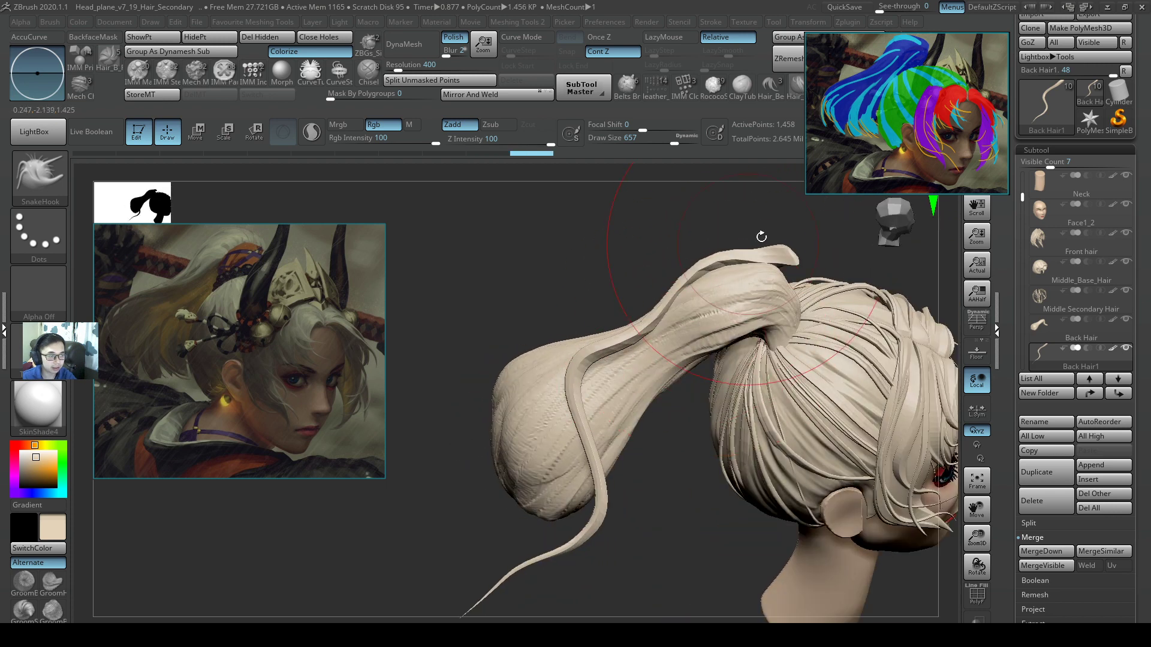
Thin the strand along its whole length, from root to tip, with the Pinch brush.
key(b)
key(p)
key(i)
mouse_move(782, 255)
mouse_down()
mouse_move(698, 269)
mouse_move(579, 358)
mouse_move(600, 456)
mouse_move(596, 528)
mouse_move(528, 576)
mouse_up()
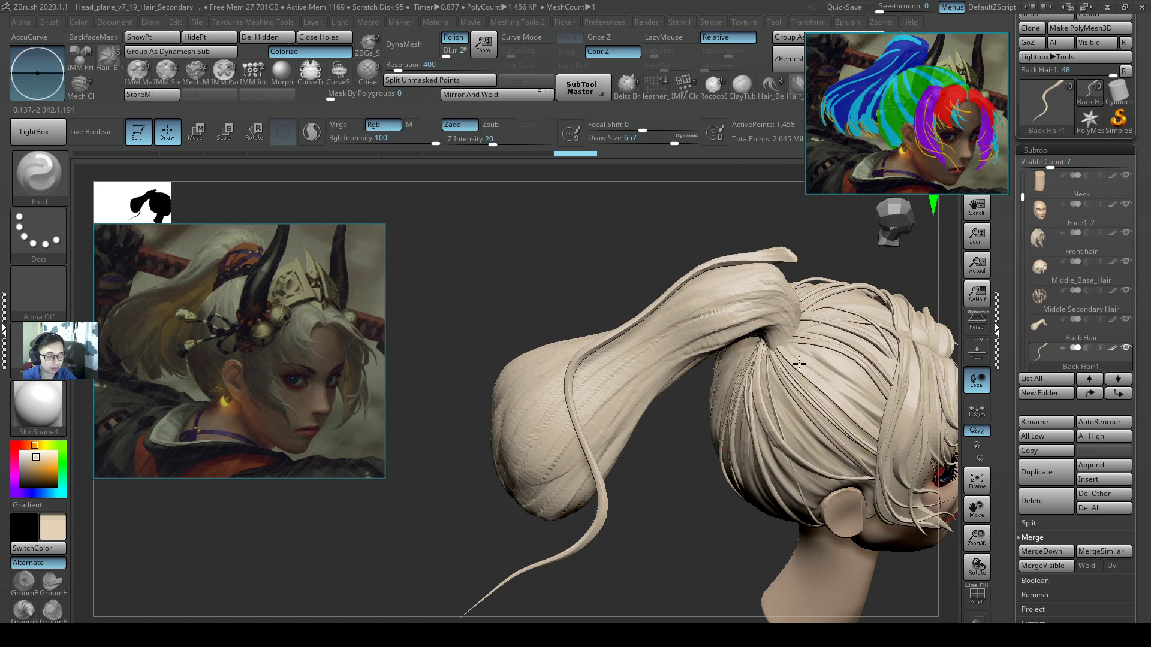
mouse_move(799, 363)
right_down()
mouse_move(809, 252)
mouse_move(758, 226)
right_up()
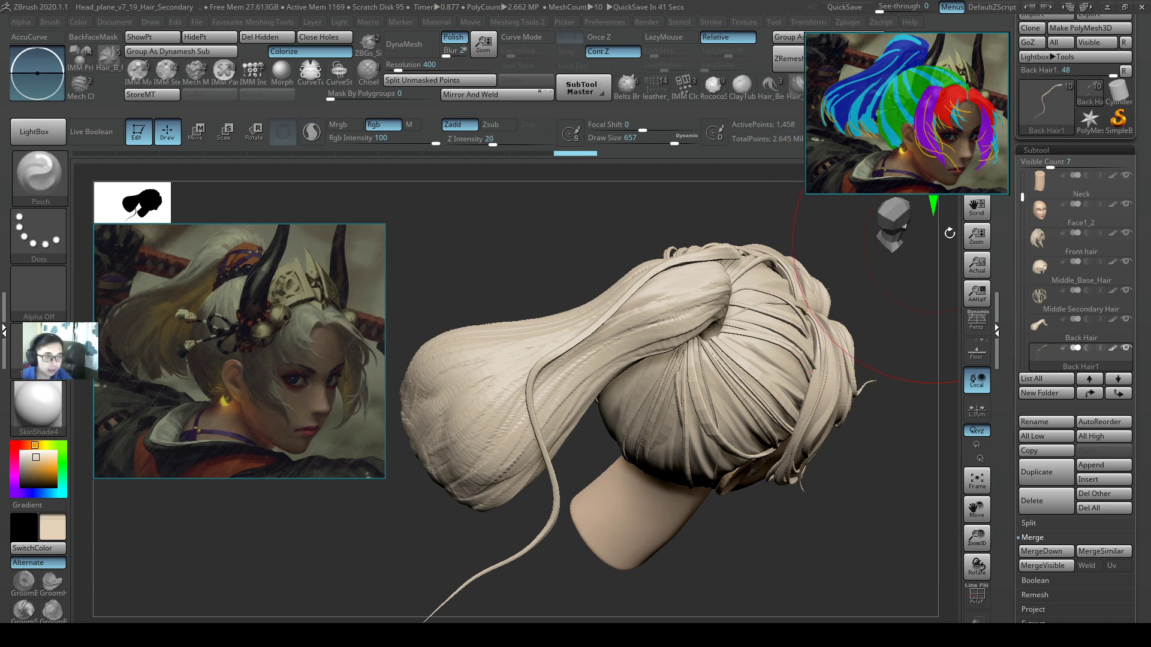
Divide the long ponytail strand's mesh once and turn on its polyframe display.
click(1066, 150)
key(ctrl+d)
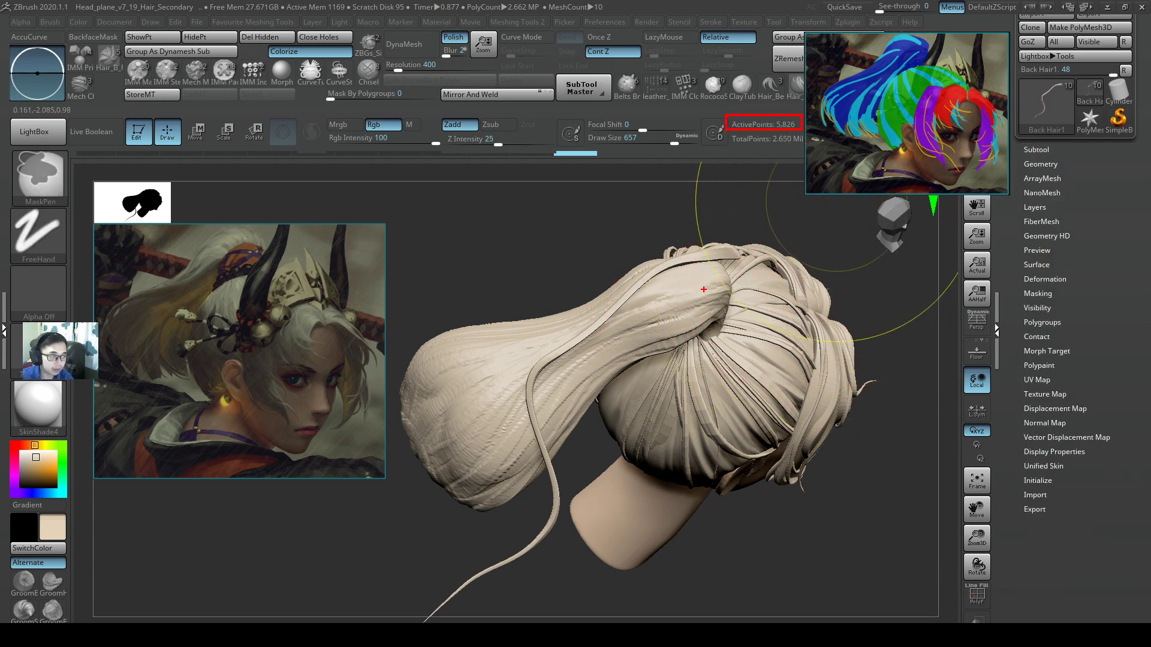
key(shift+f)
ctrl+right_drag(711, 236, 706, 286)
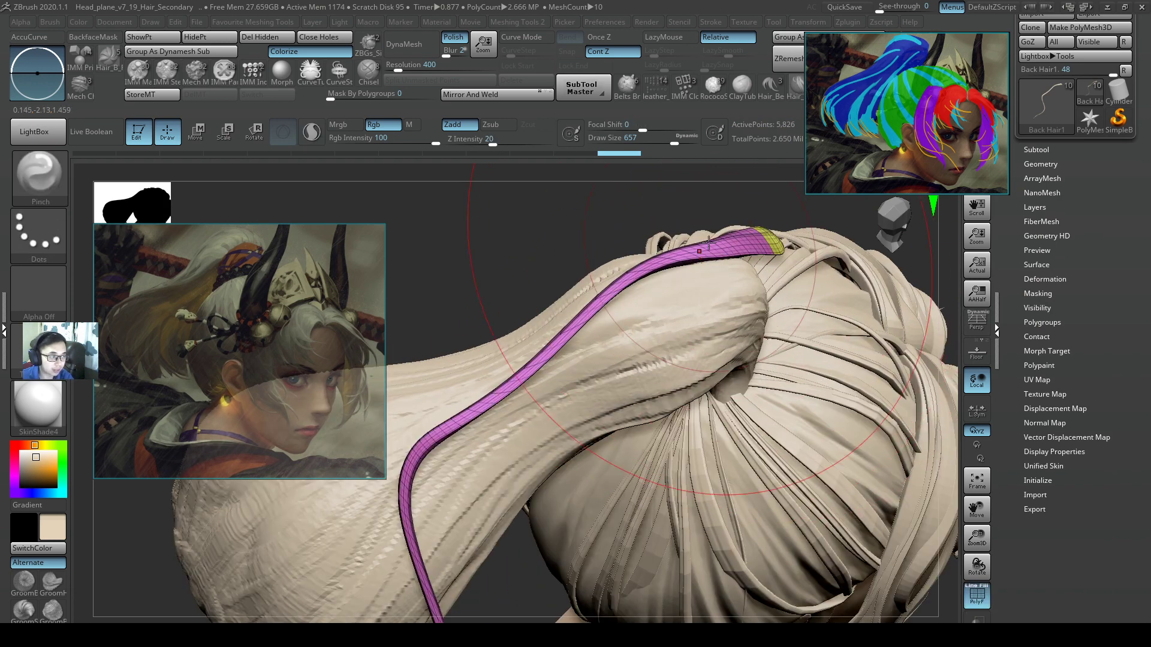
Compare the strand's subdivision levels and leave it at level 1.
click(1040, 163)
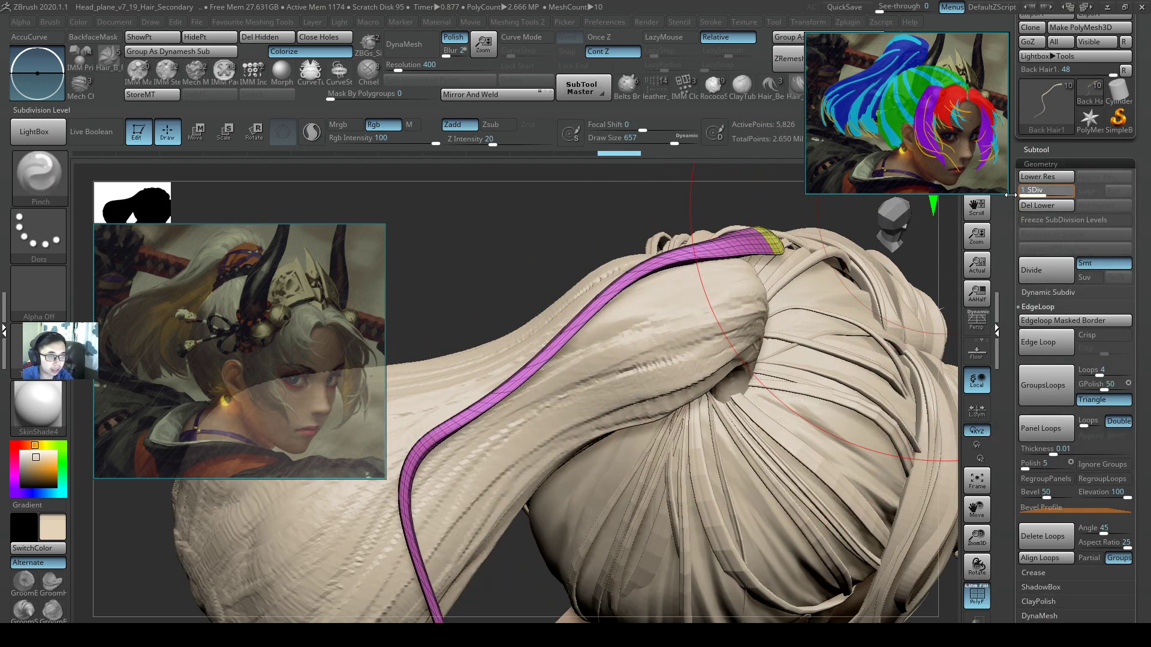
click(1041, 193)
drag(1039, 193, 1083, 204)
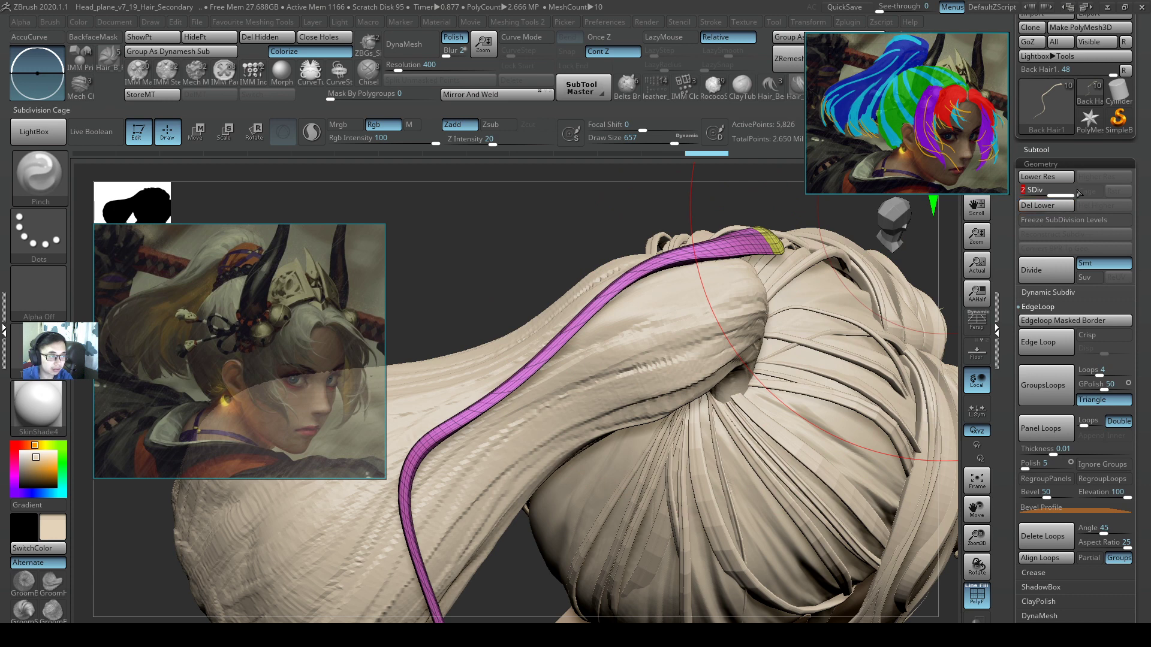
click(1036, 194)
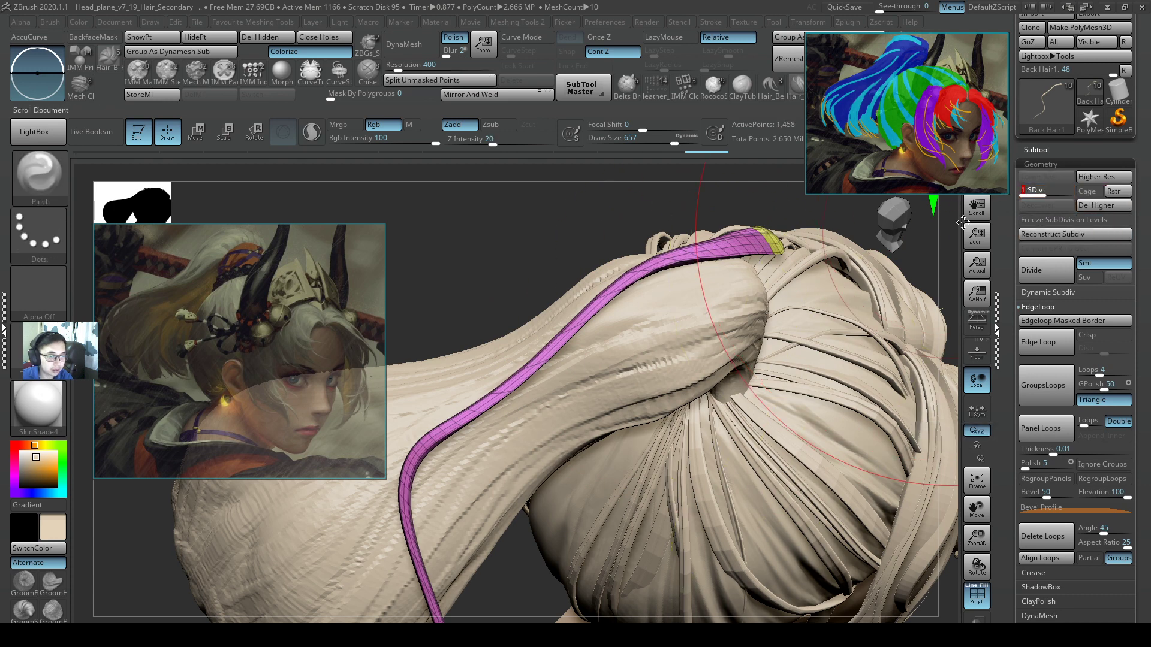
ctrl+right_drag(960, 224, 1036, 206)
click(1066, 162)
Review the hair subtools, make Front hair the active subtool and turn off the polyframe display.
ctrl+right_drag(860, 384, 777, 385)
right_drag(851, 359, 923, 390)
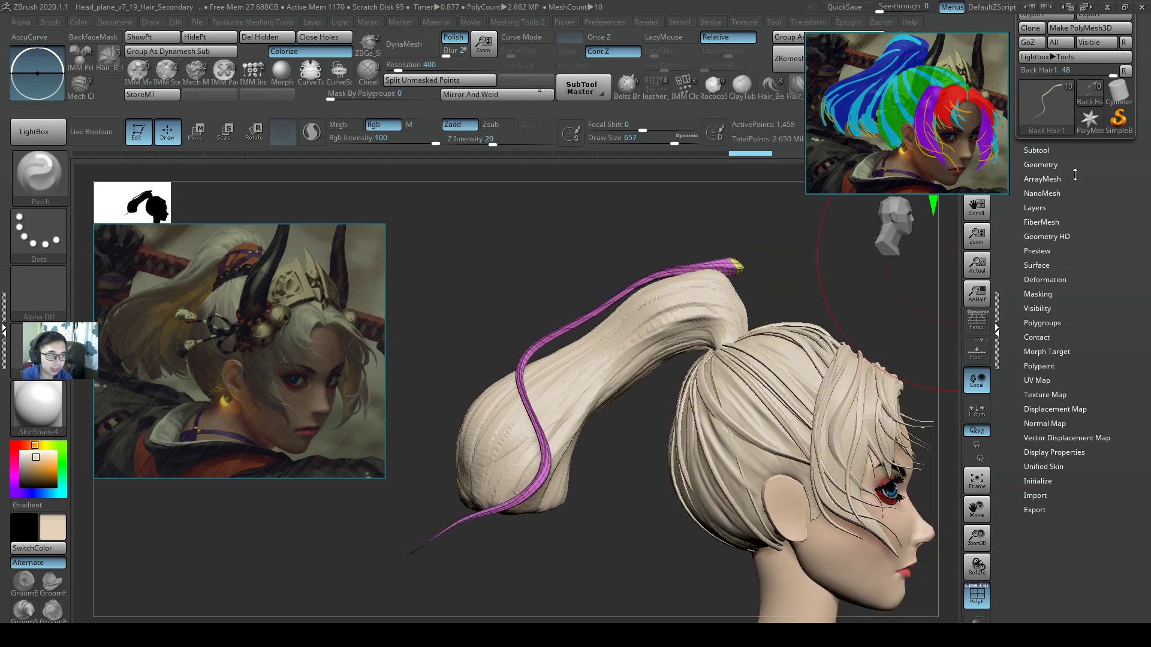
click(1036, 150)
right_drag(824, 401, 773, 400)
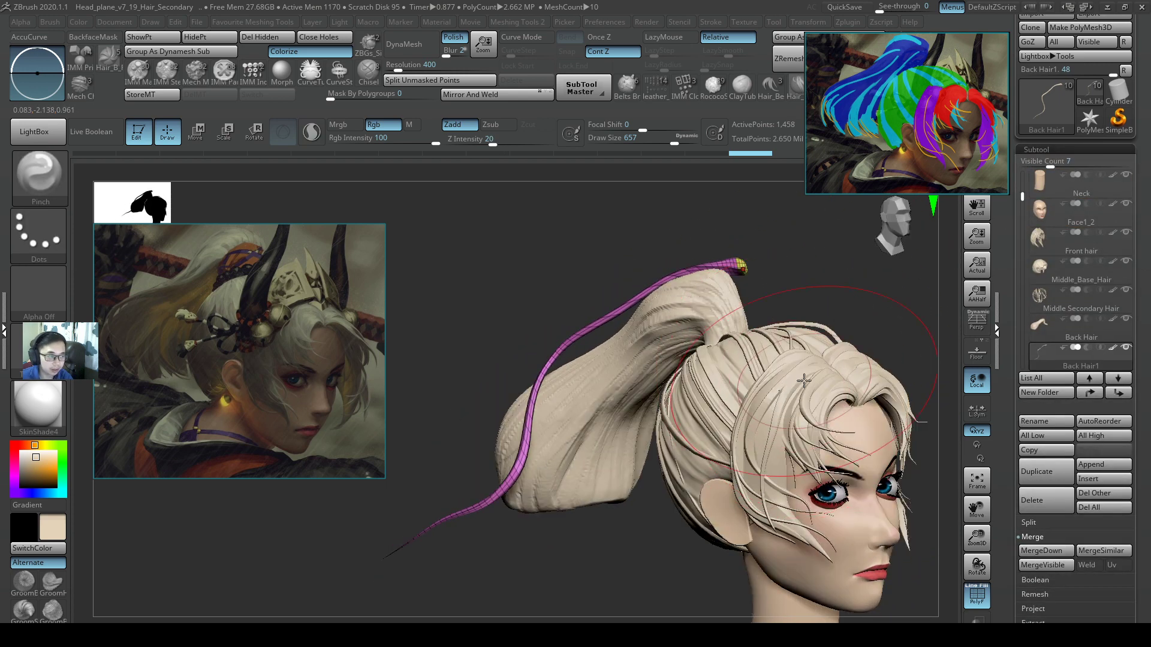
drag(1025, 203, 1023, 256)
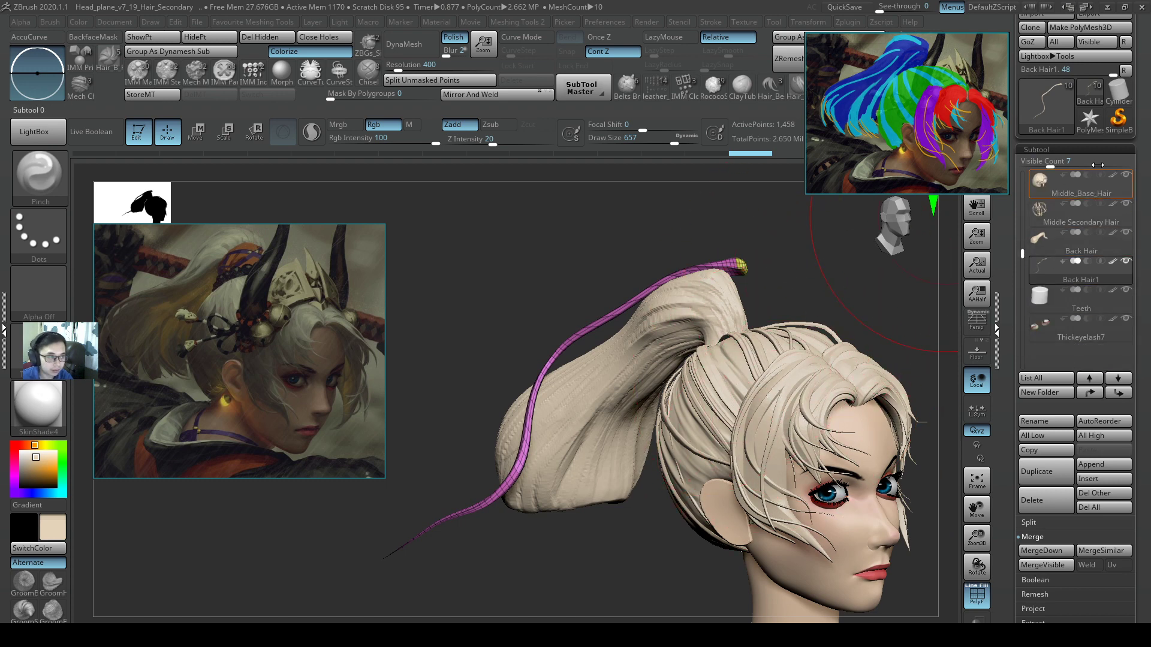
click(1036, 150)
alt+right_drag(830, 376, 764, 452)
alt+click(774, 395)
key(shift+f)
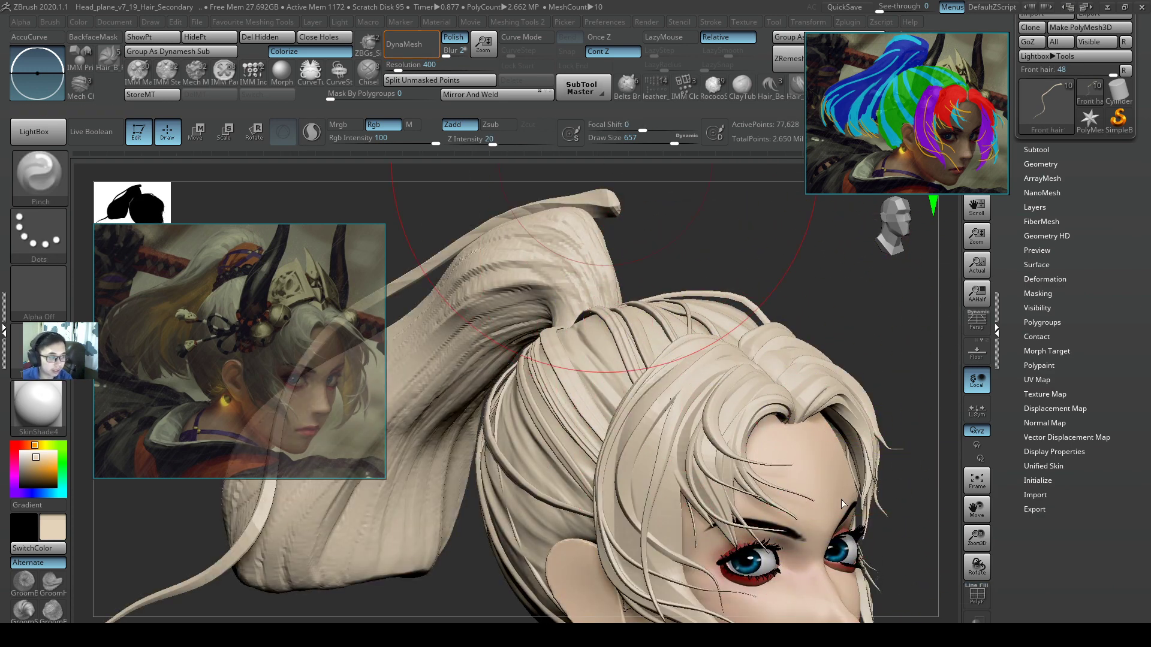
View the front hair at higher subdivision, return it to the lower level and show its polyframe.
key(ctrl)
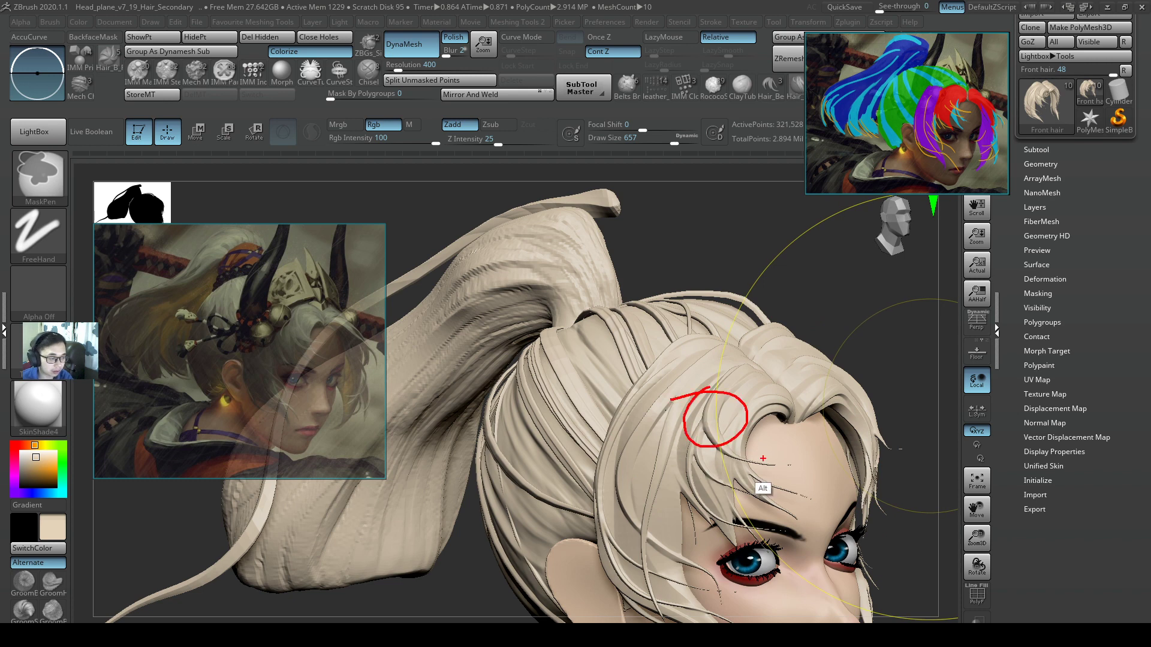
key(ctrl+z)
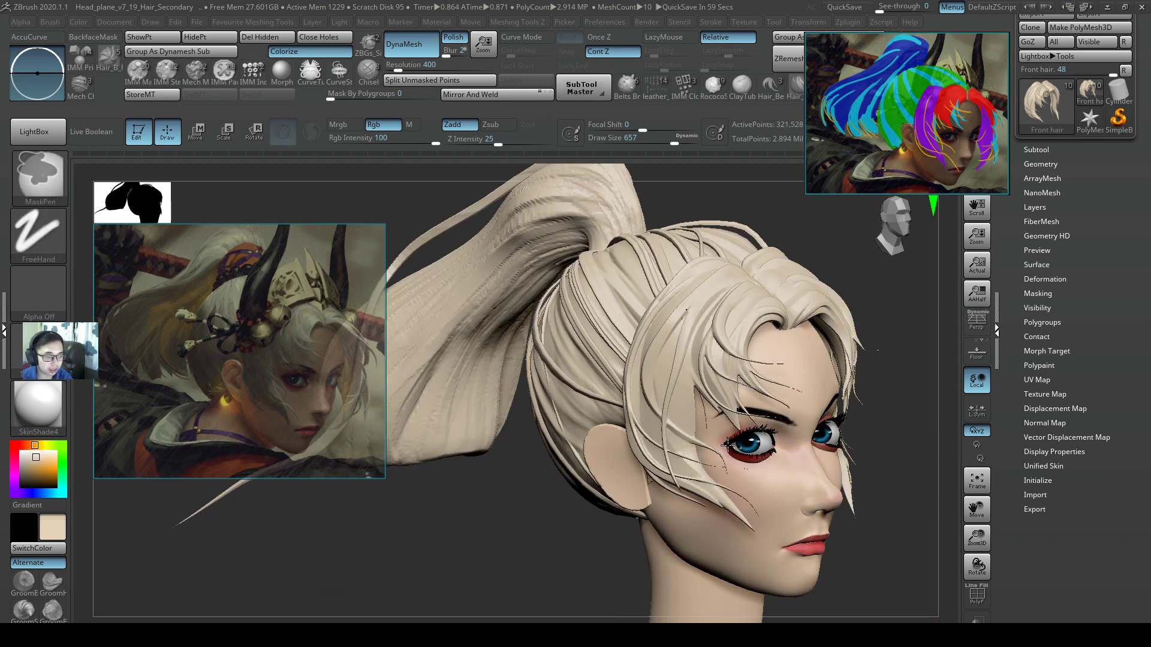
key(shift+f)
alt+drag(899, 341, 863, 368)
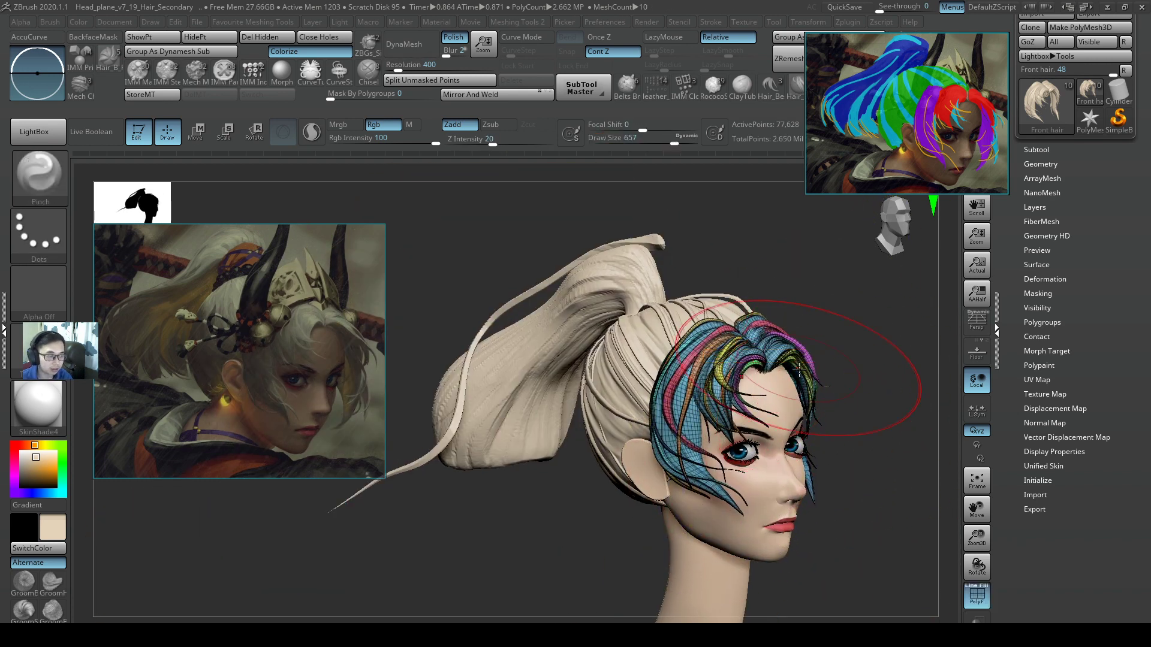
right_drag(807, 359, 847, 385)
alt+right_drag(899, 300, 800, 350)
right_drag(800, 350, 758, 354)
Make Middle Secondary Hair the active subtool to compare its strands with the color-coded reference.
click(1039, 237)
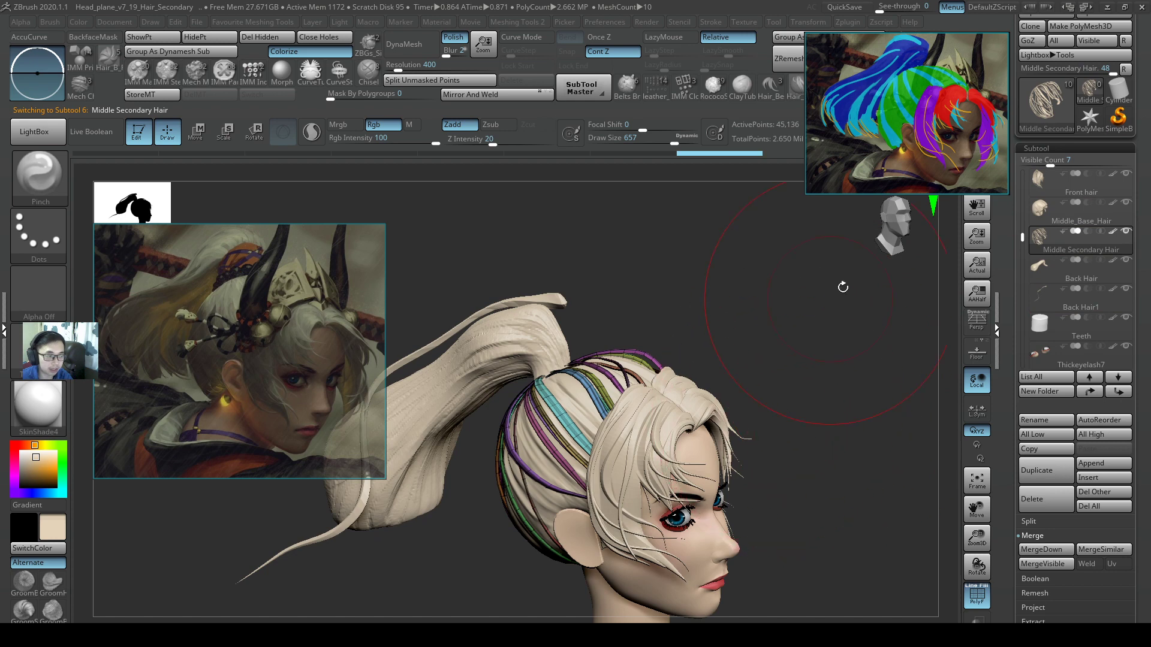
key(ctrl)
key(alt)
ctrl+drag(806, 32, 1009, 188)
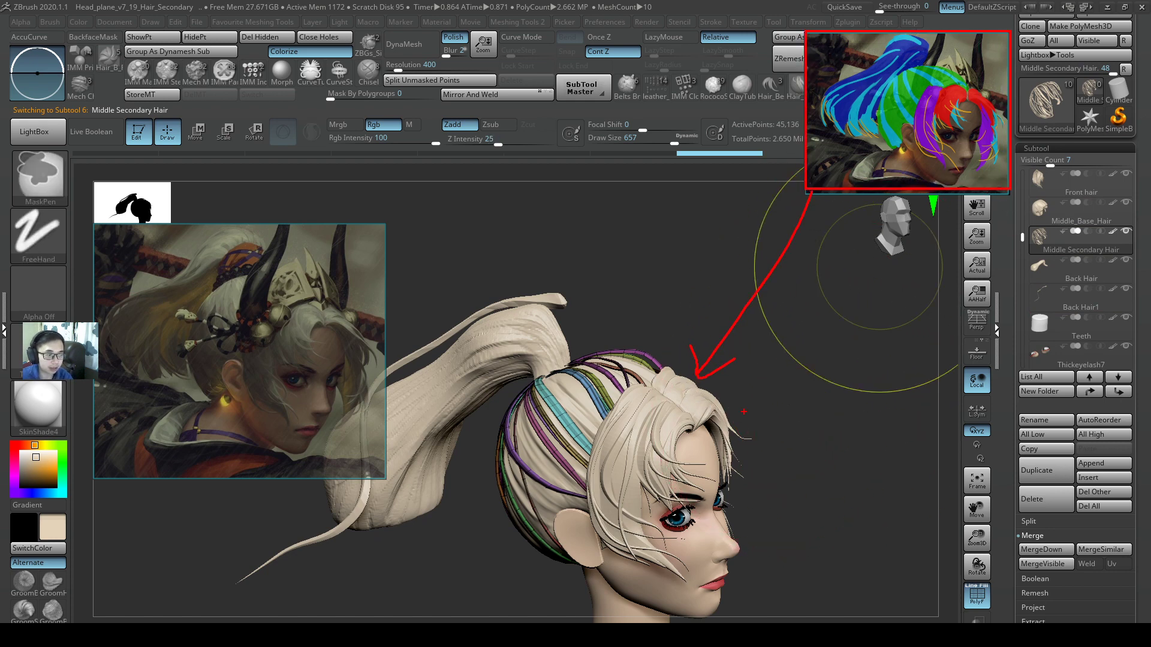